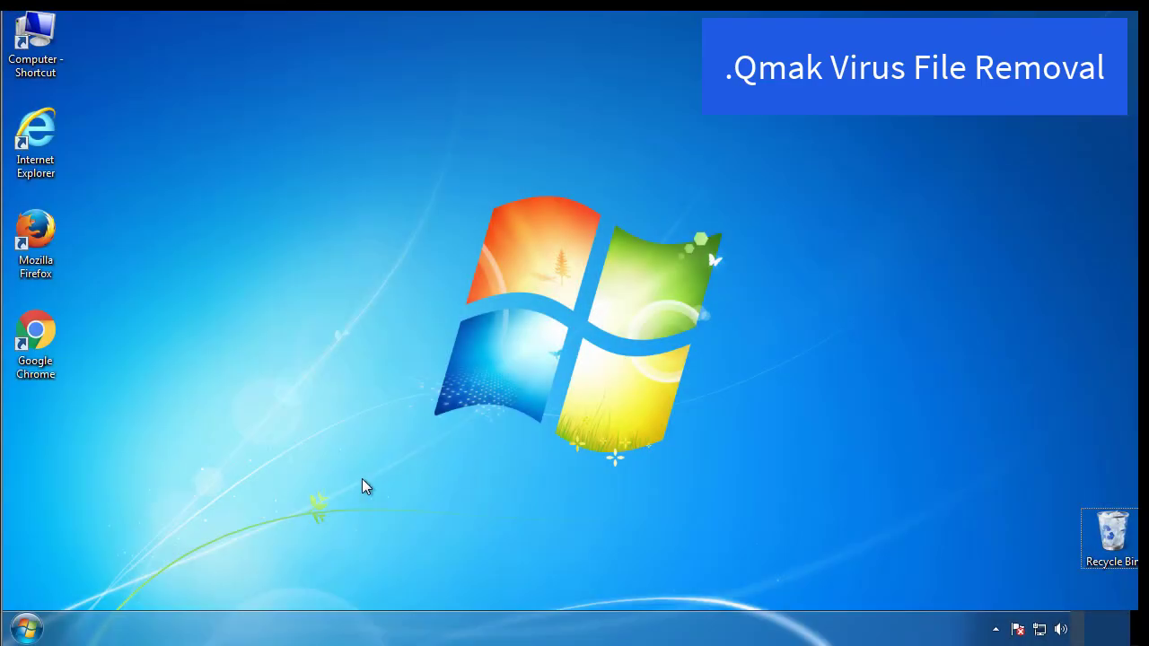
Launch msconfig, enable Minimal Safe boot on the Boot tab, and restart into Safe Mode.
{"action": "left_click", "coordinate": [34, 628]}
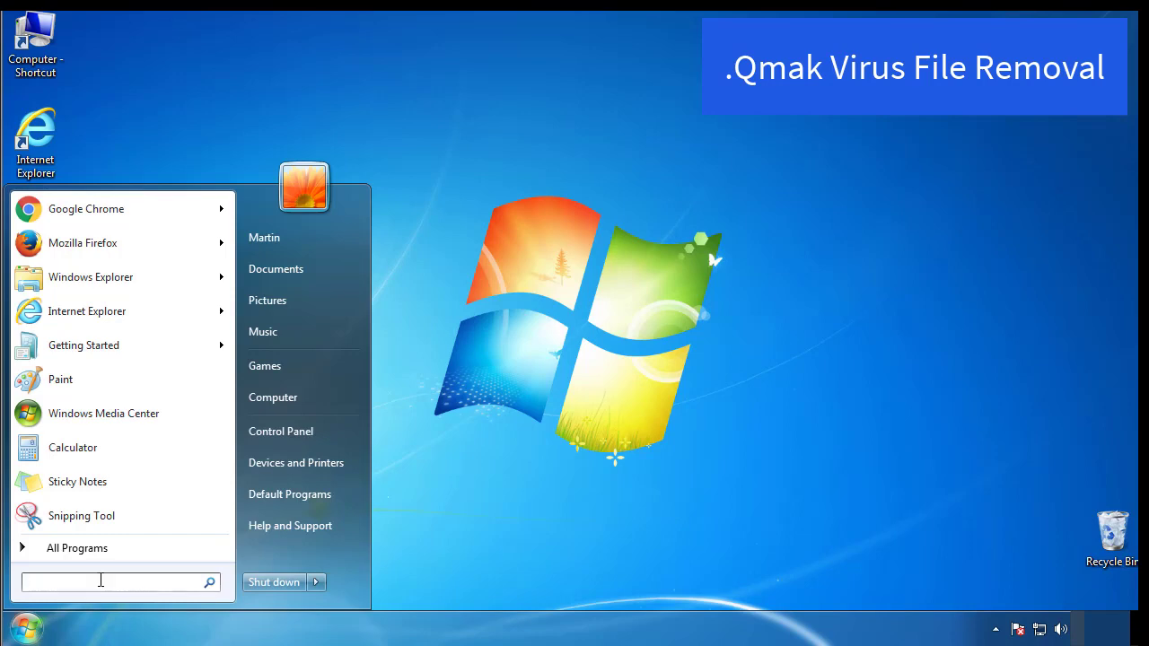
{"action": "type", "text": "msconfig"}
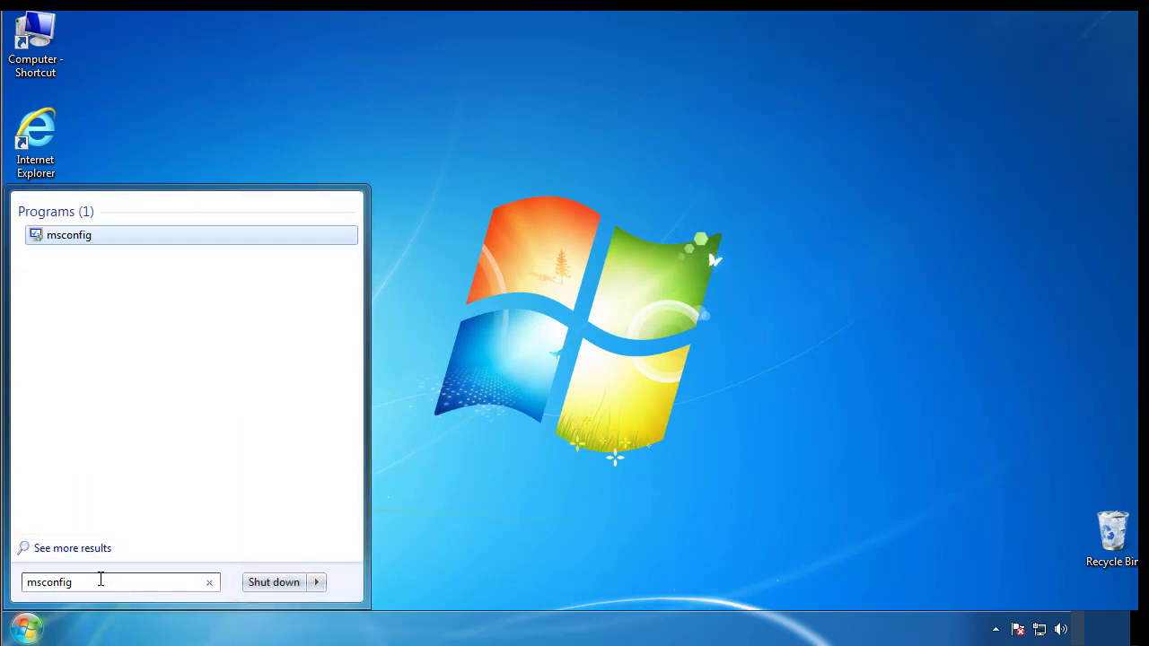
{"action": "key", "text": "Return"}
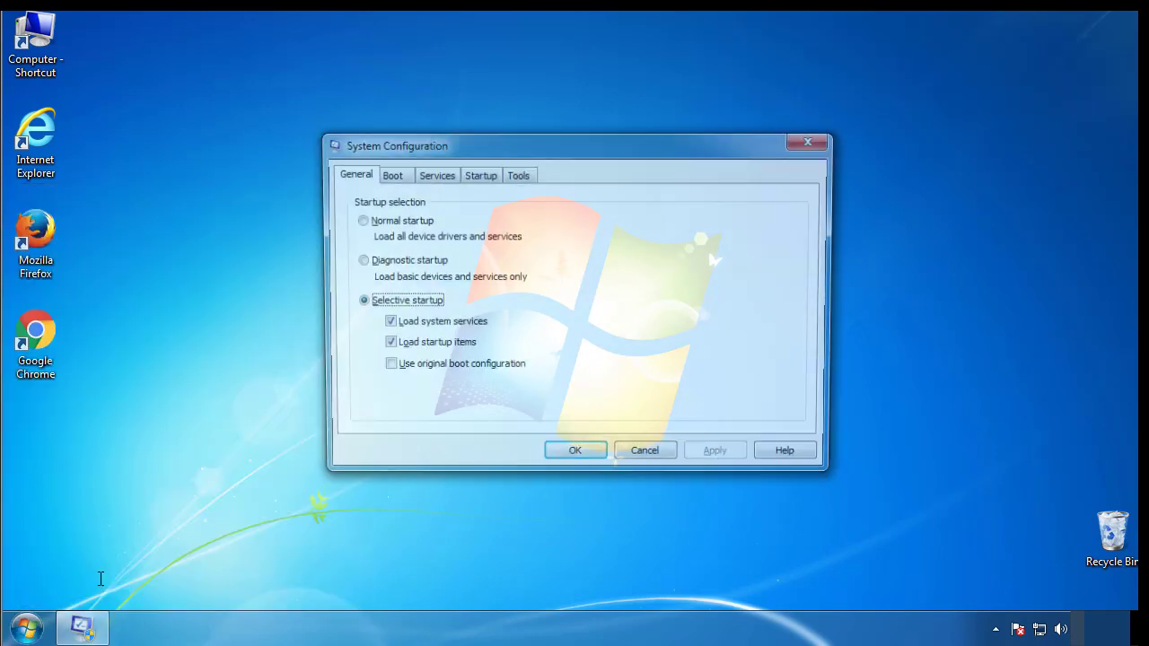
{"action": "left_click", "coordinate": [388, 175]}
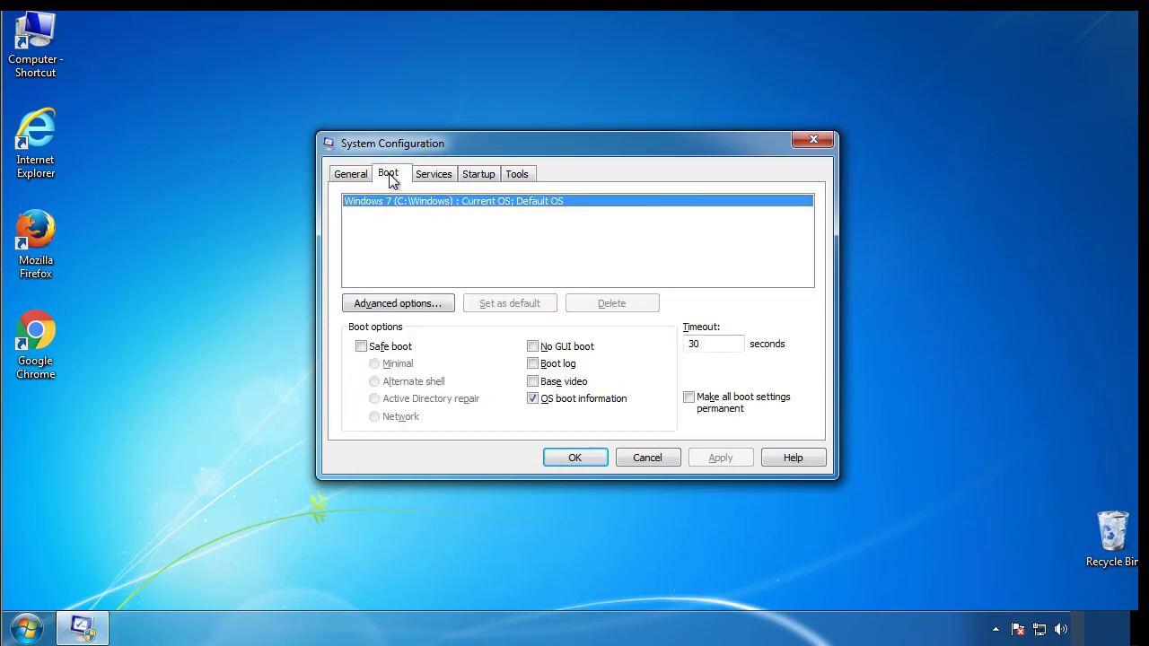
{"action": "left_click", "coordinate": [361, 346]}
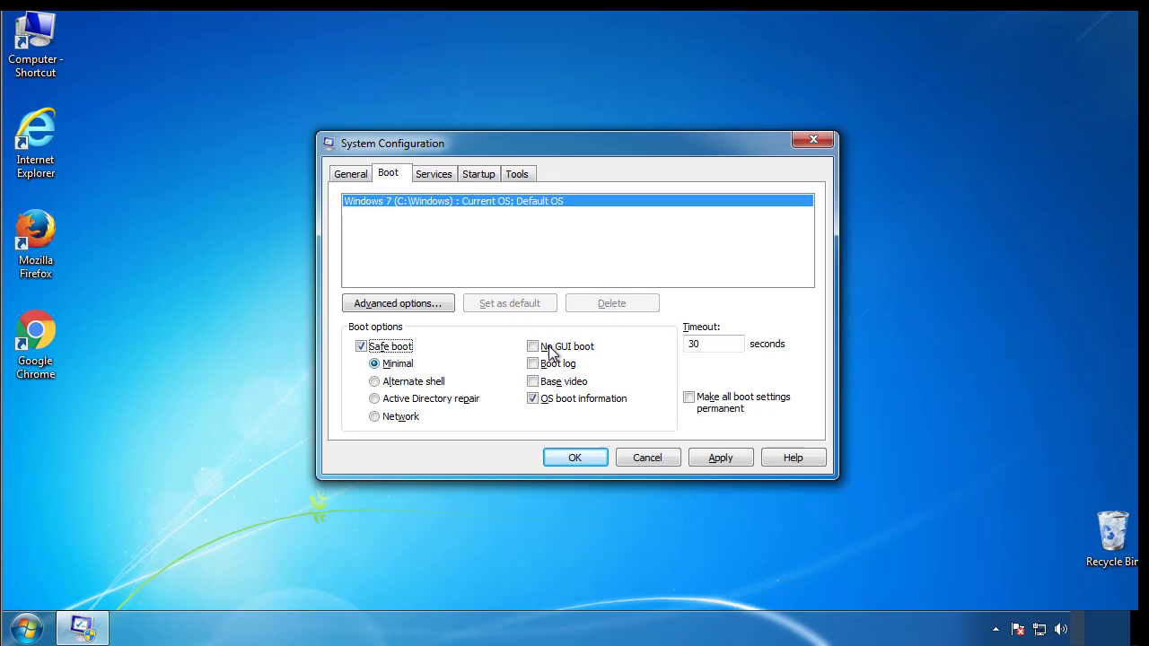
{"action": "left_click", "coordinate": [584, 460]}
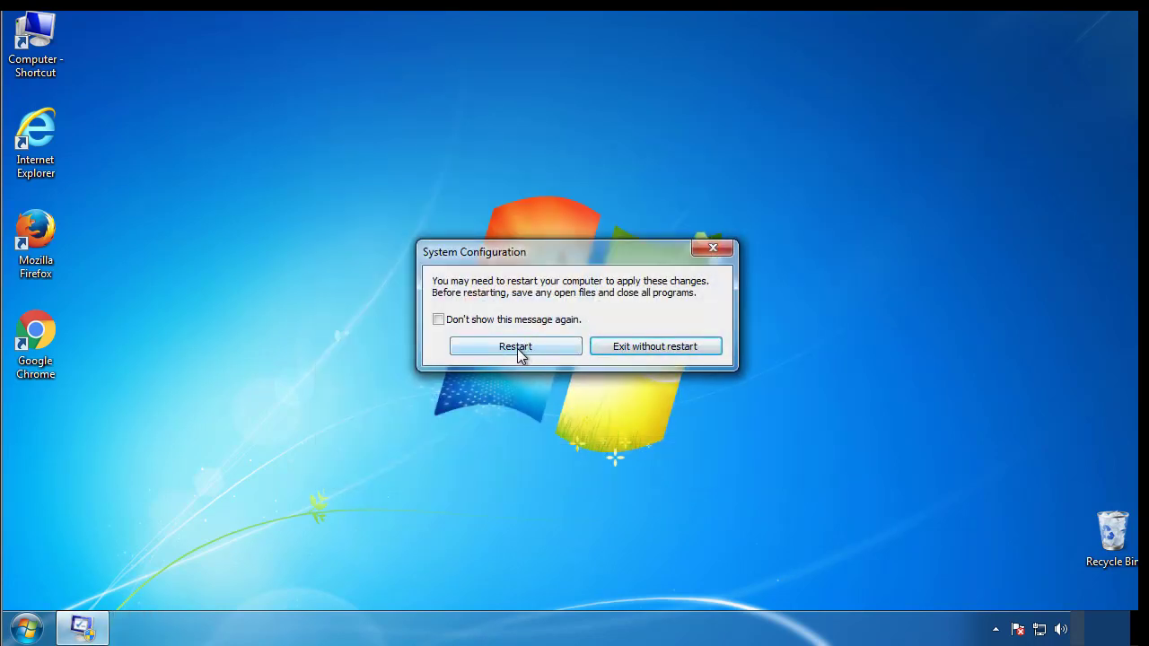
{"action": "left_click", "coordinate": [518, 348]}
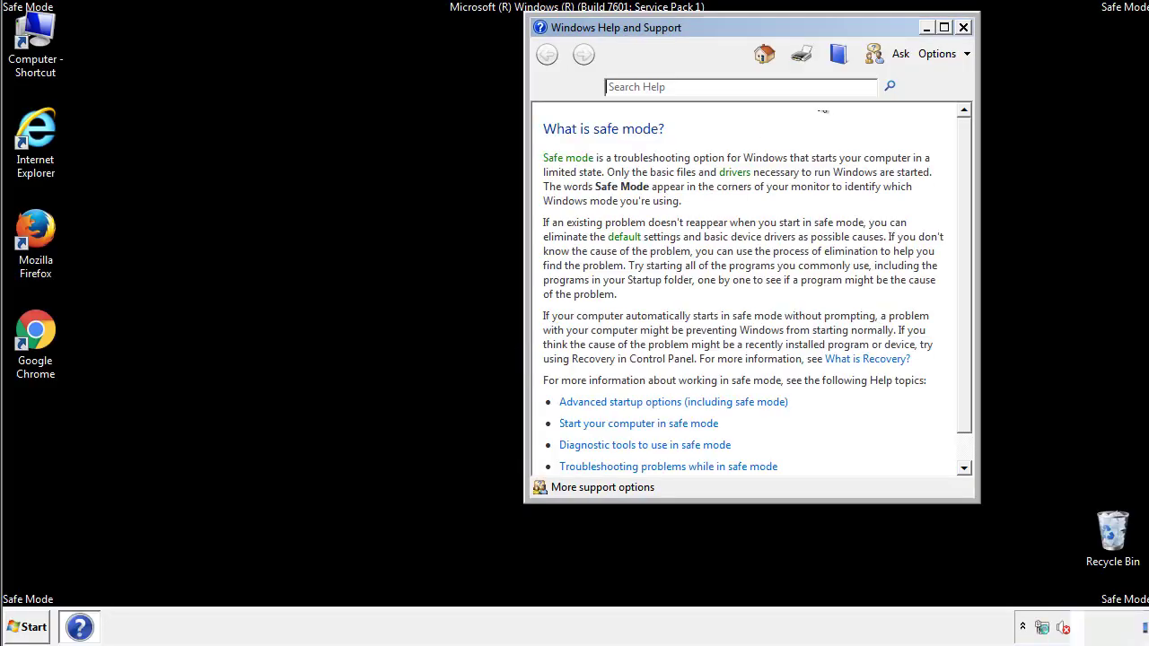
Close Help and set Folder Options to show hidden files, folders, and drives.
{"action": "left_click", "coordinate": [963, 27]}
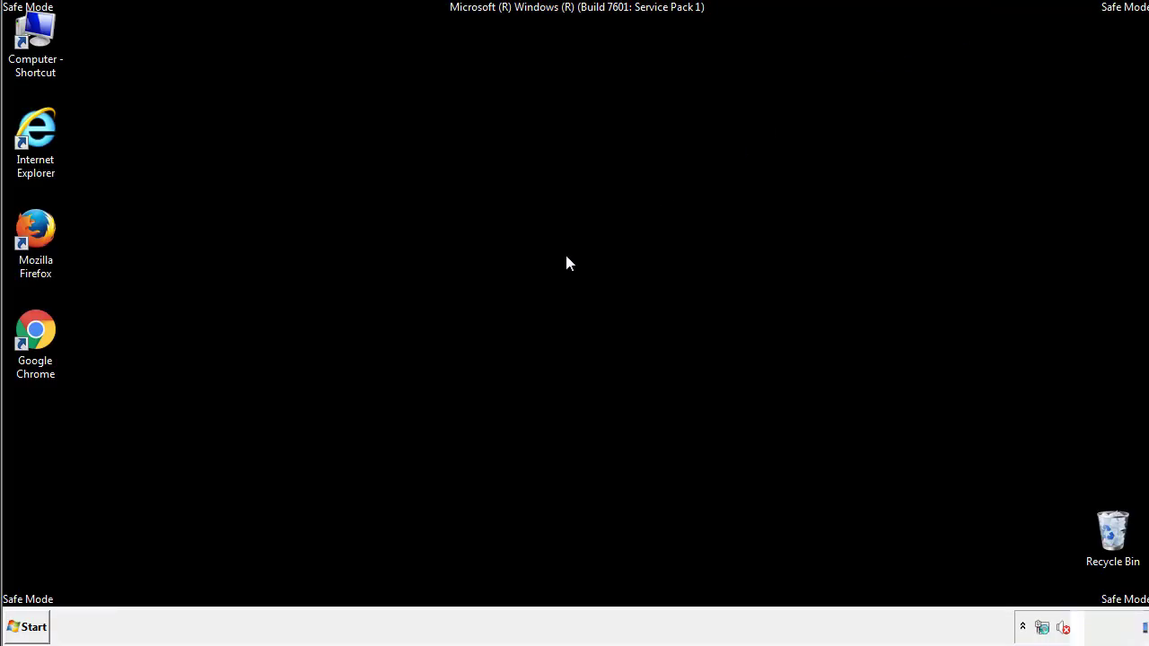
{"action": "left_click", "coordinate": [35, 626]}
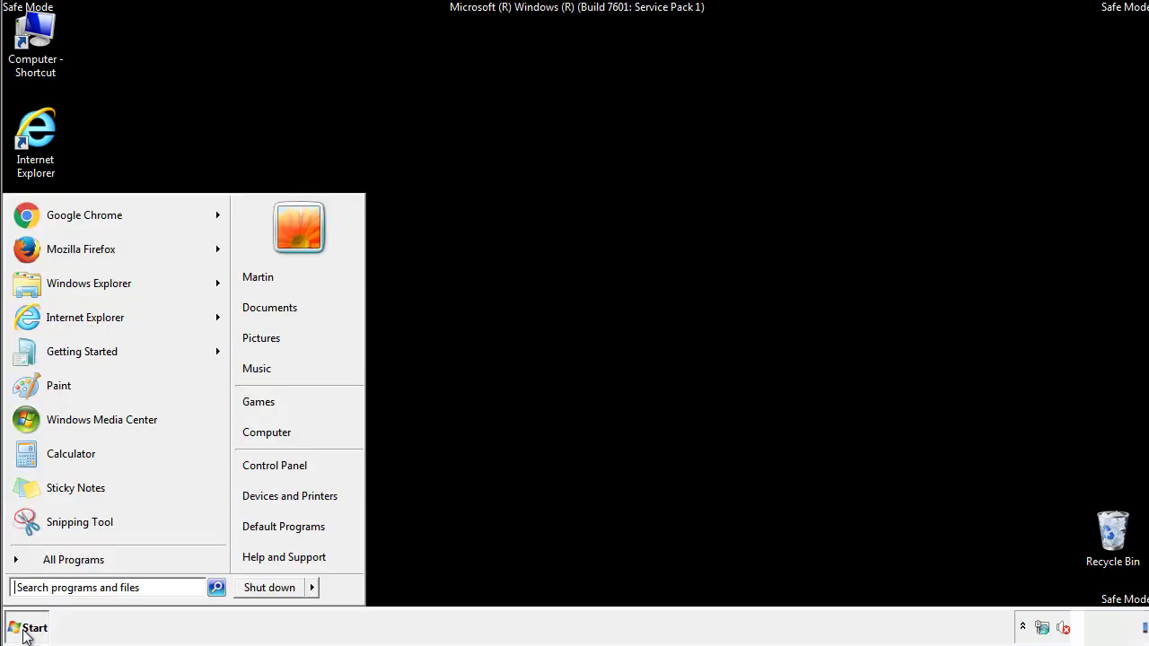
{"action": "left_click", "coordinate": [288, 463]}
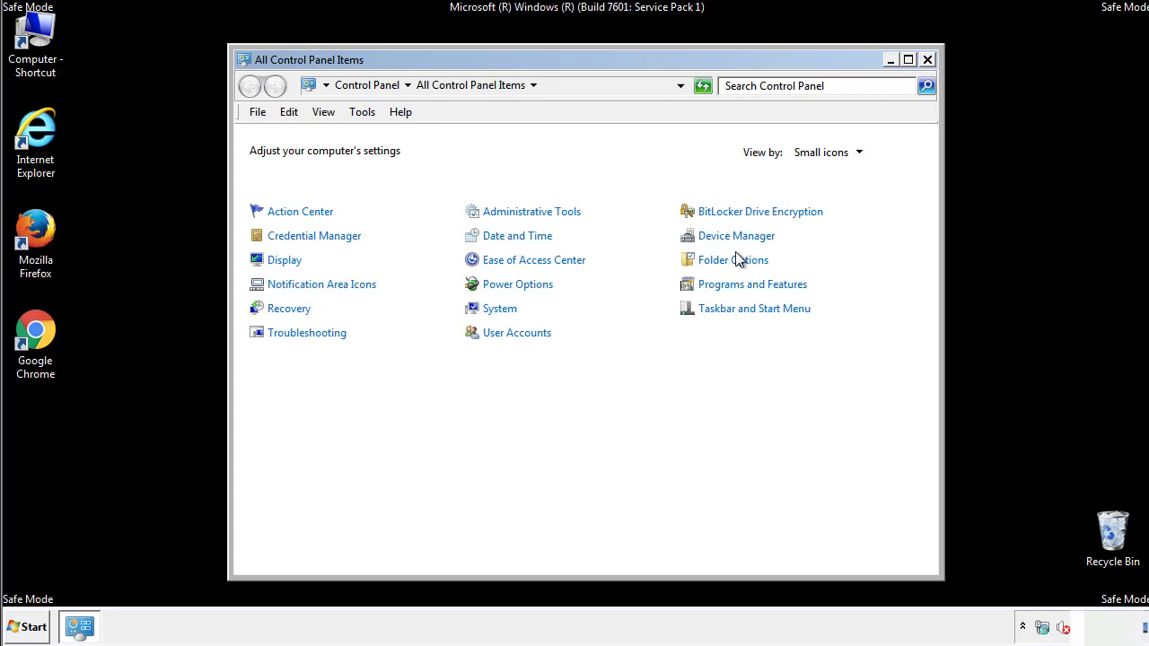
{"action": "left_click", "coordinate": [736, 262]}
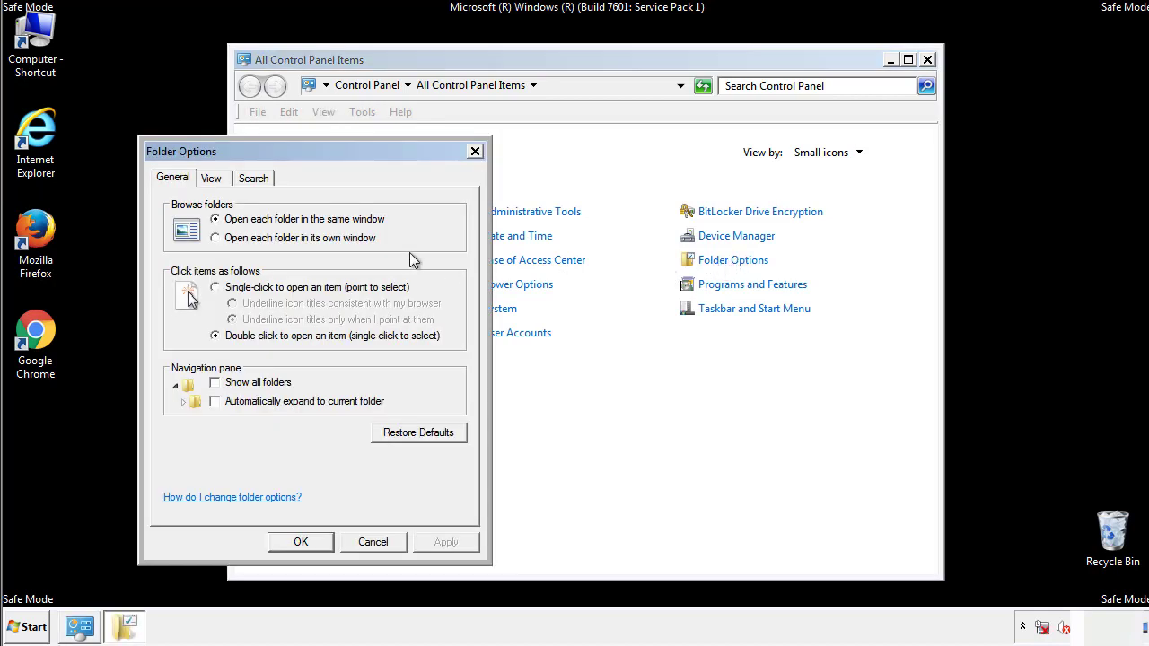
{"action": "left_click", "coordinate": [214, 182]}
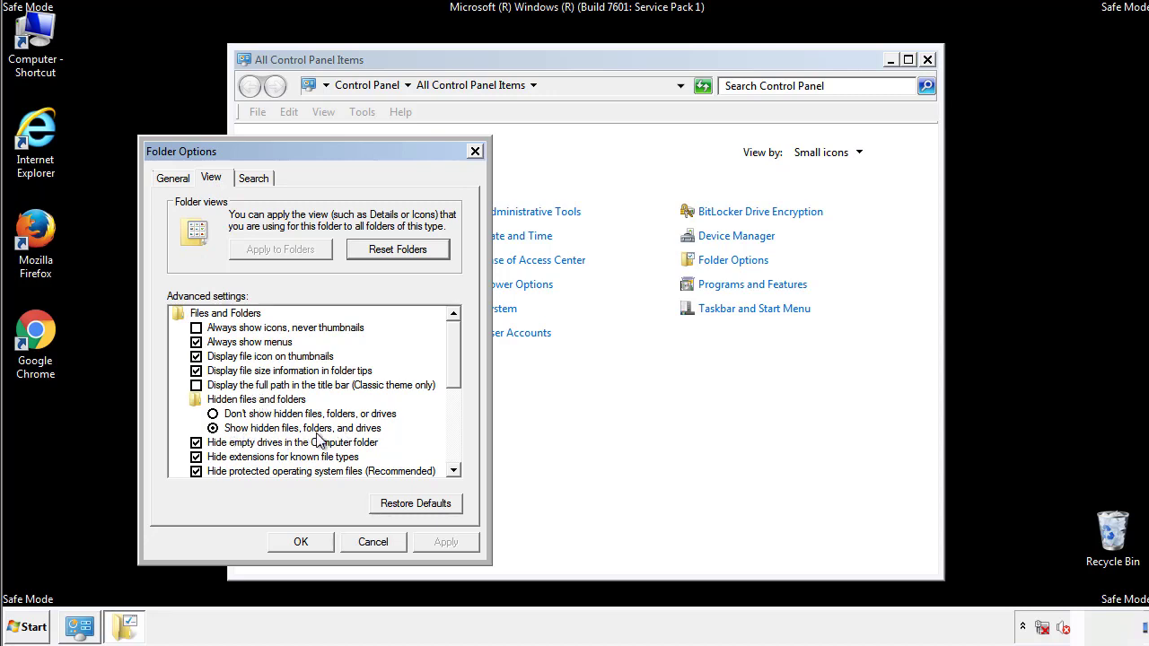
{"action": "left_click", "coordinate": [309, 541]}
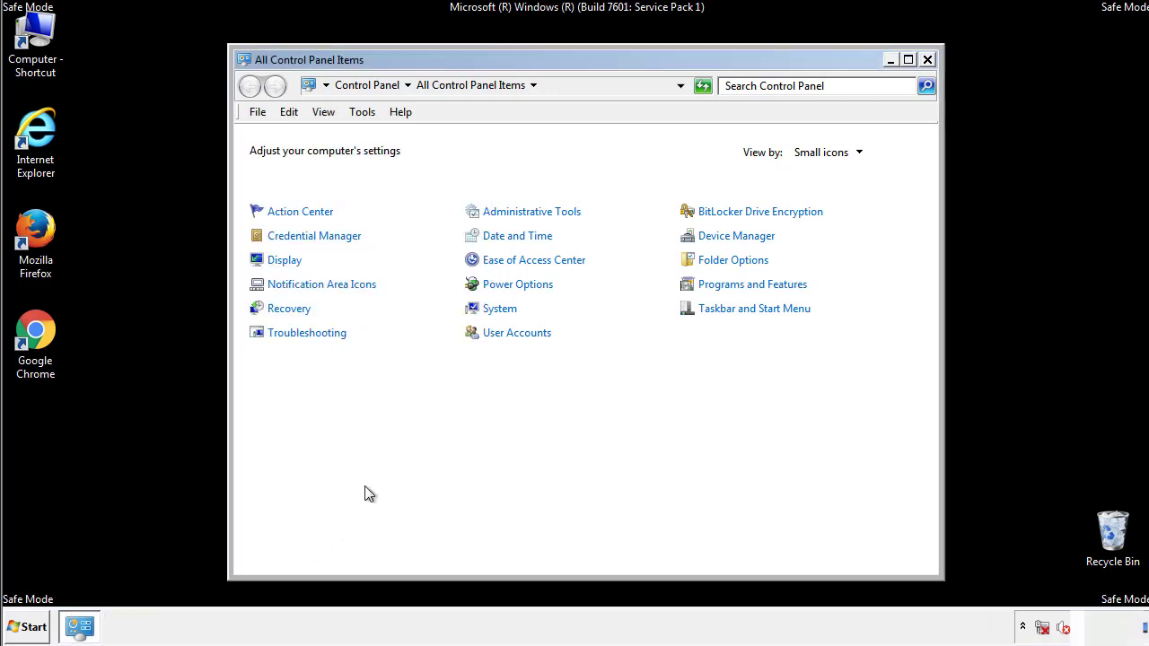
{"action": "left_click", "coordinate": [928, 60]}
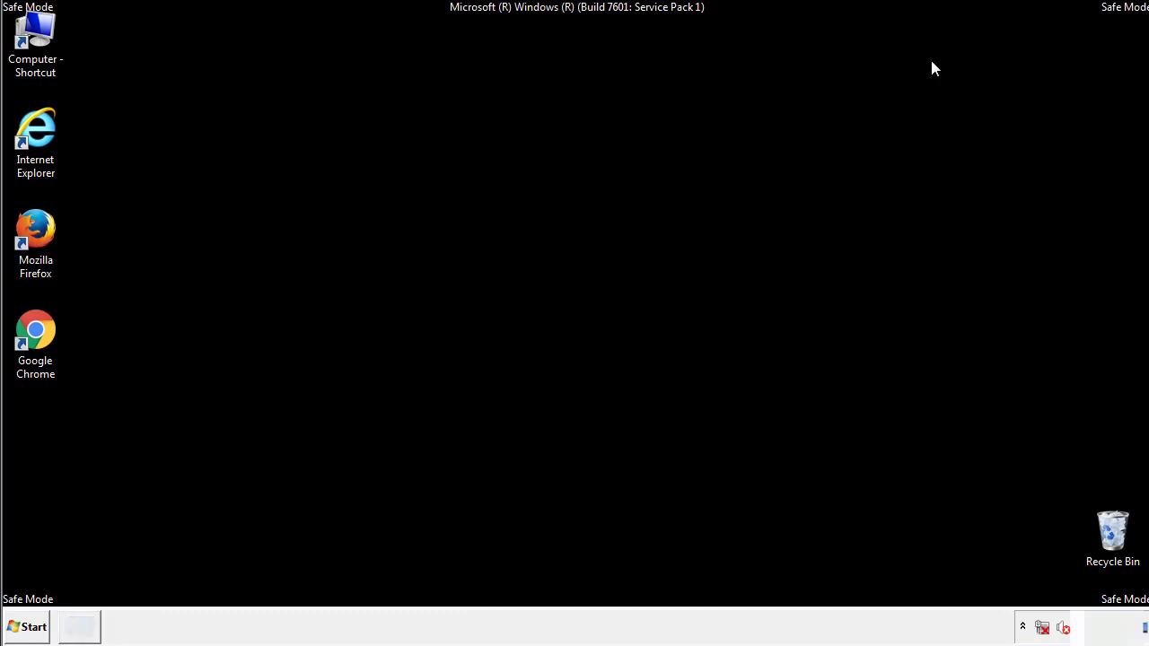
Browse to C:\Windows\System32\drivers\etc and open the hosts file with Notepad.
{"action": "double_click", "coordinate": [37, 36]}
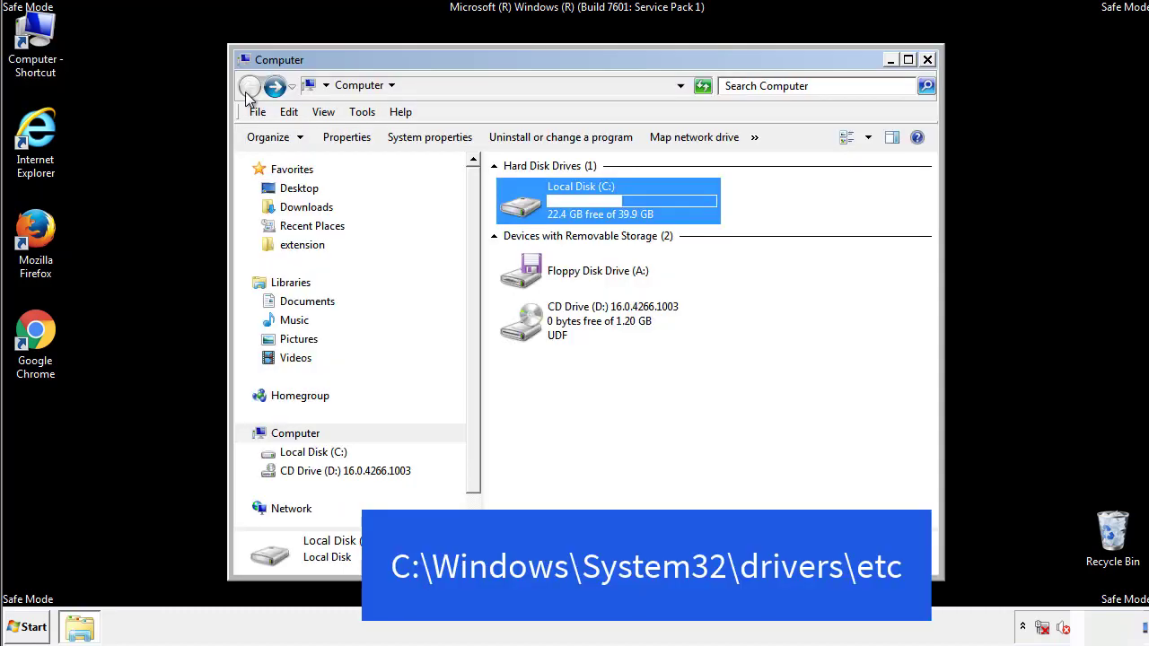
{"action": "double_click", "coordinate": [530, 210]}
{"action": "double_click", "coordinate": [526, 327]}
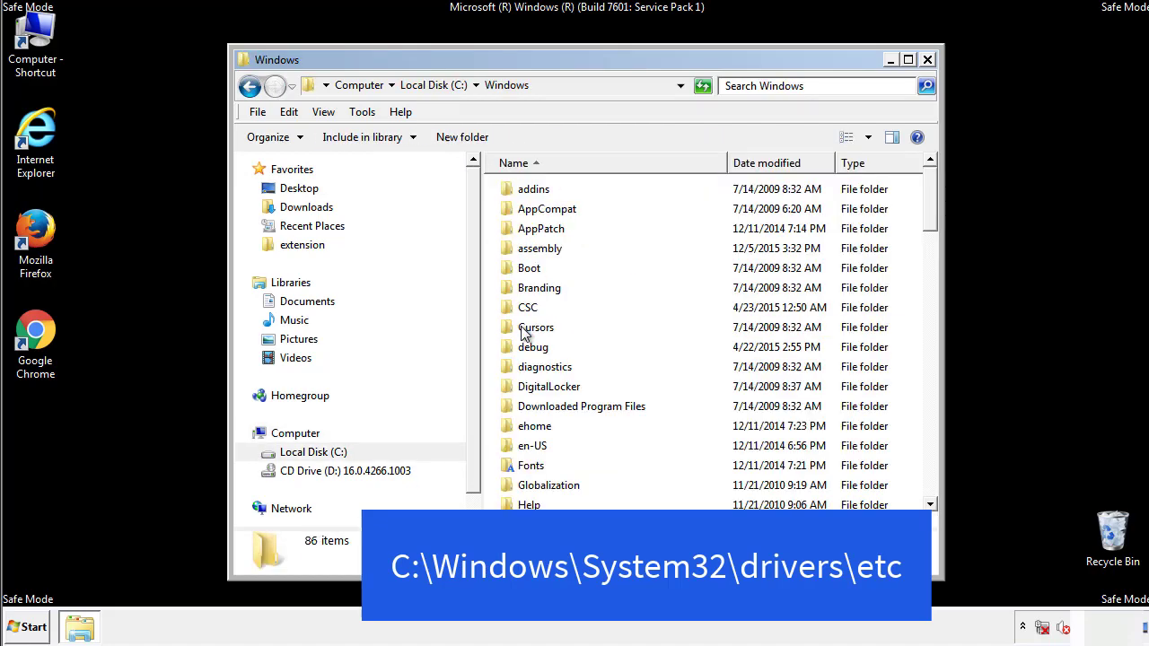
{"action": "scroll", "coordinate": [528, 399], "scroll_direction": "down", "scroll_amount": 2}
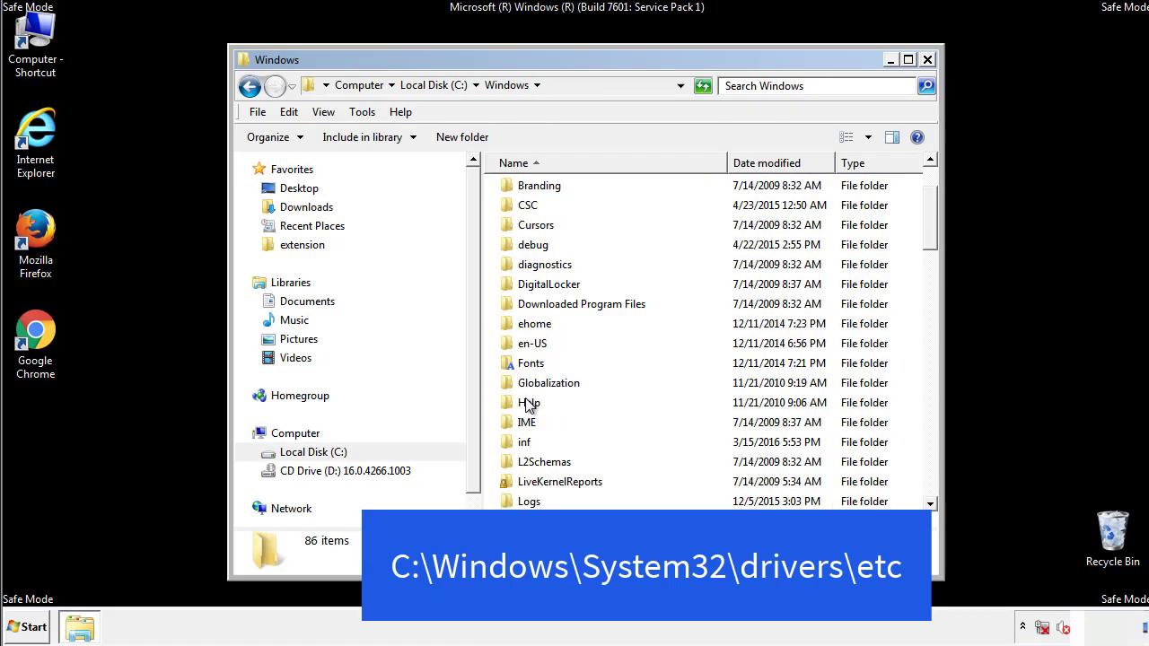
{"action": "scroll", "coordinate": [529, 406], "scroll_direction": "down", "scroll_amount": 7}
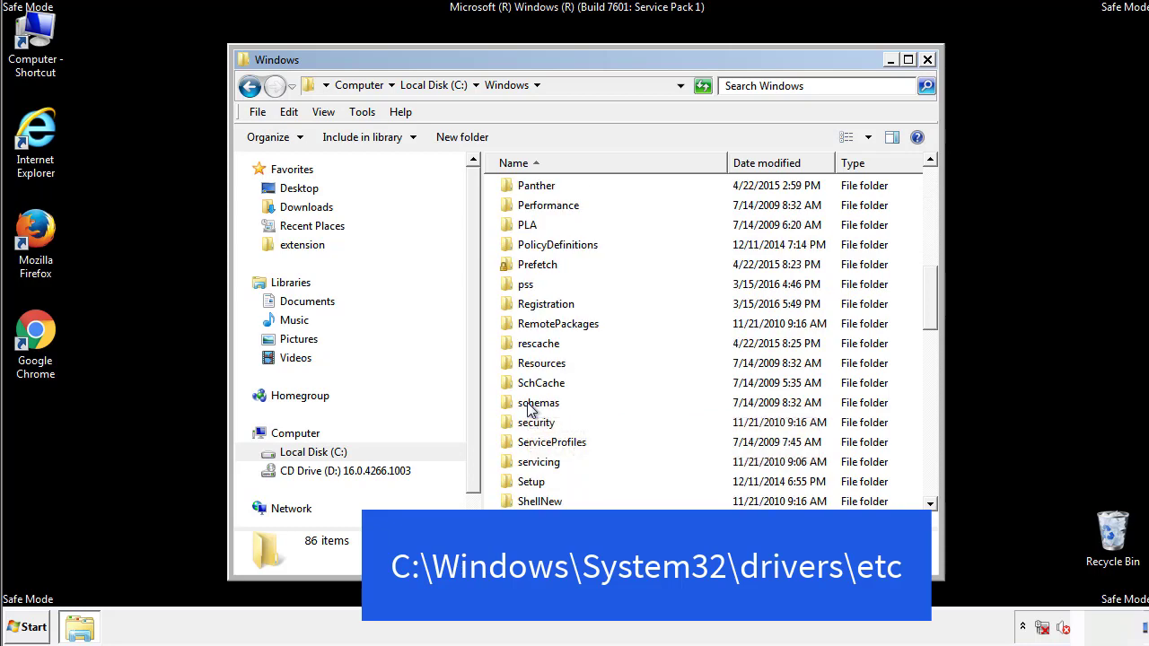
{"action": "scroll", "coordinate": [527, 406], "scroll_direction": "down", "scroll_amount": 2}
{"action": "double_click", "coordinate": [546, 463]}
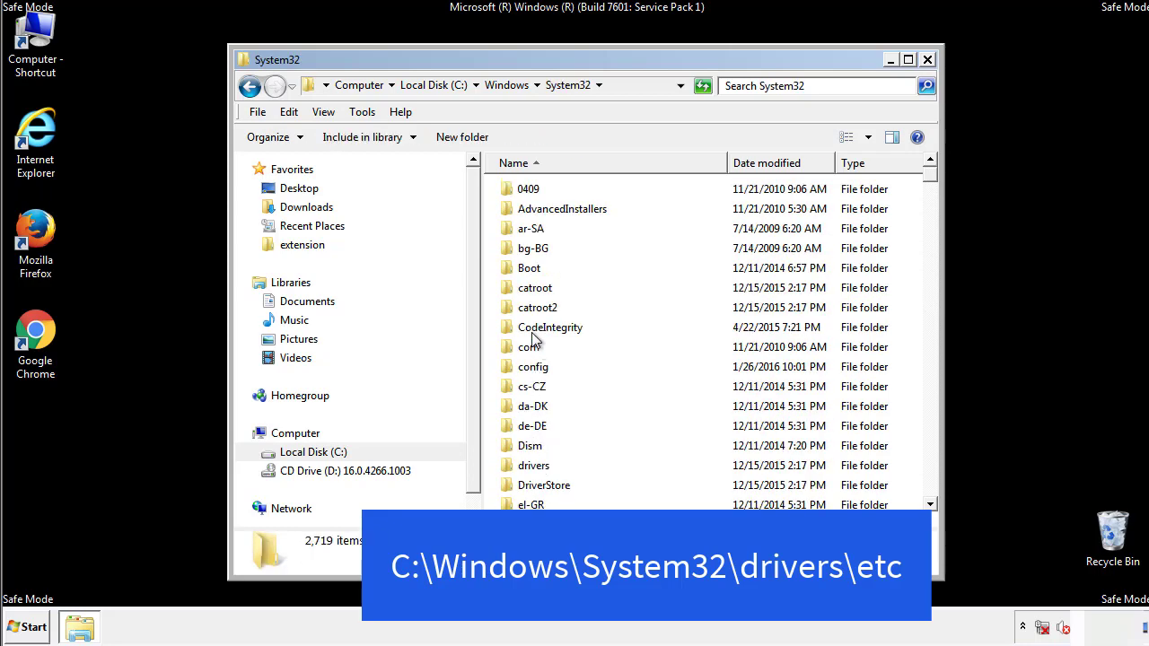
{"action": "double_click", "coordinate": [534, 466]}
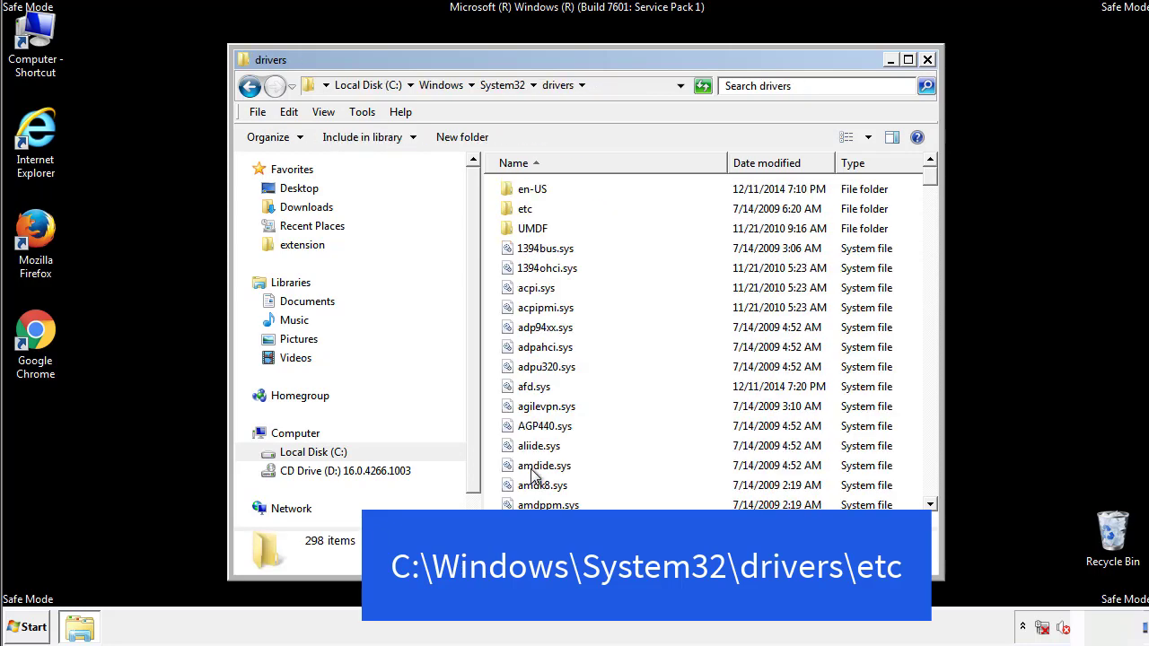
{"action": "double_click", "coordinate": [514, 212]}
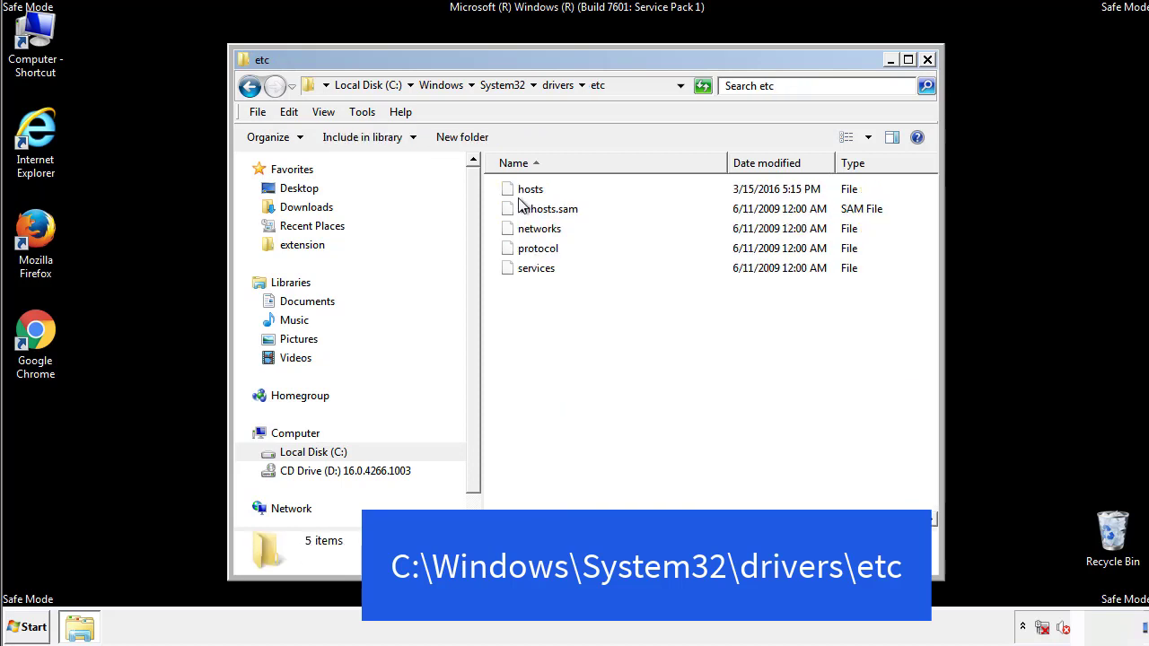
{"action": "double_click", "coordinate": [525, 191]}
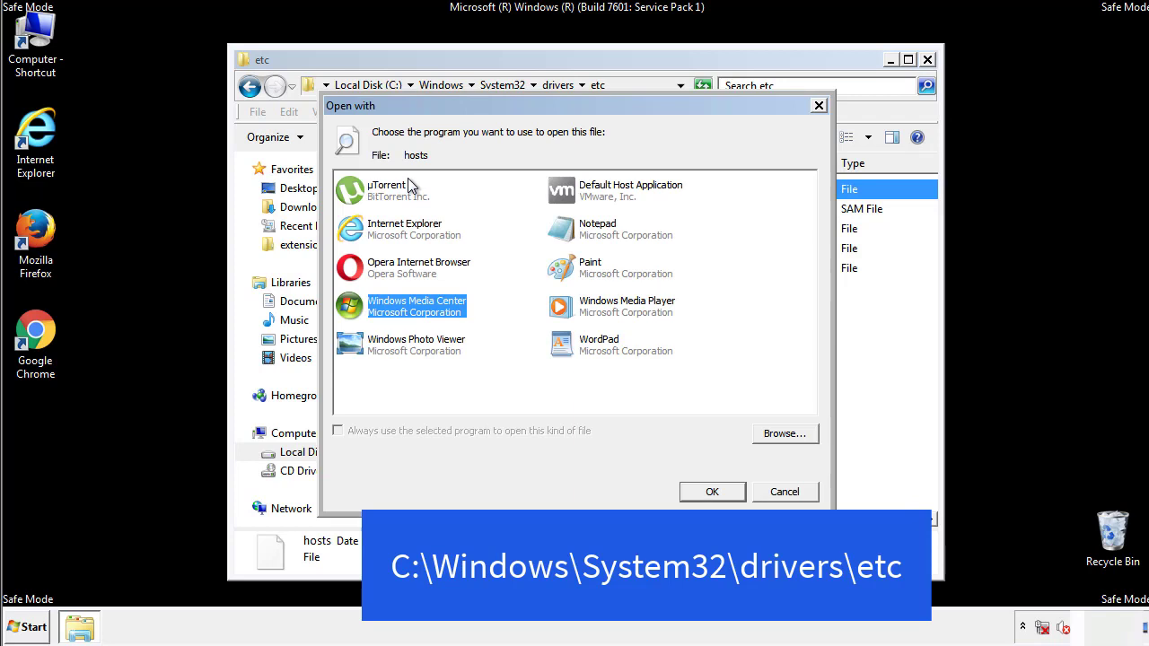
{"action": "left_click", "coordinate": [581, 236]}
Delete the four extra IP entries from hosts, save the file, and close the etc window.
{"action": "left_click", "coordinate": [711, 492]}
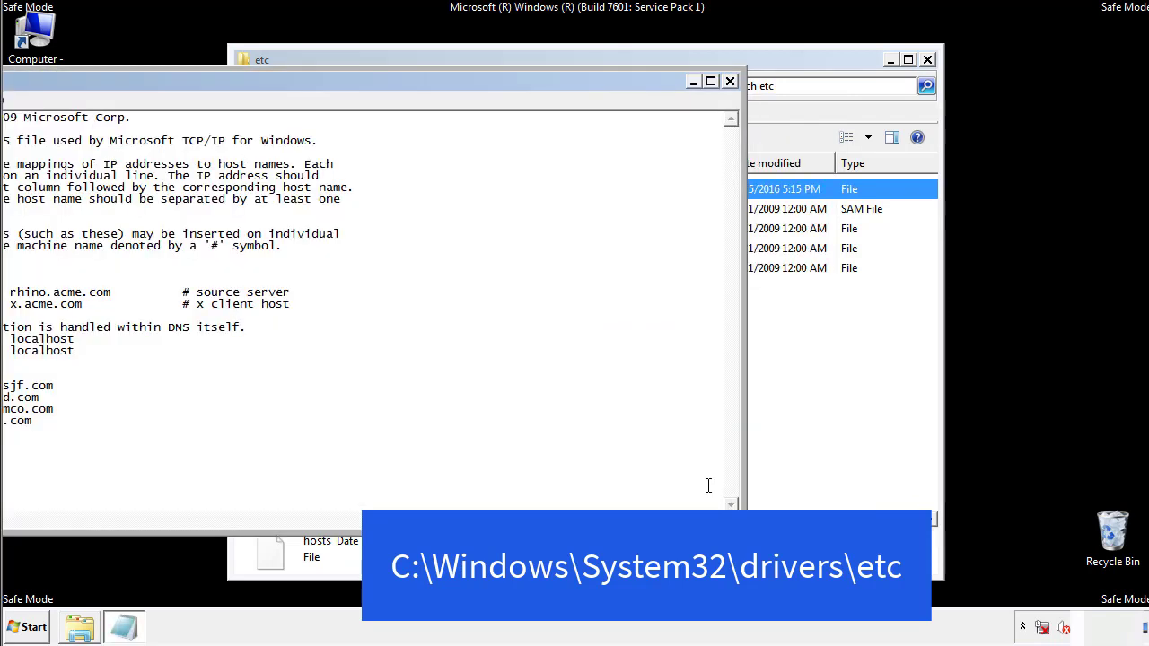
{"action": "left_click_drag", "start_coordinate": [469, 82], "coordinate": [730, 99]}
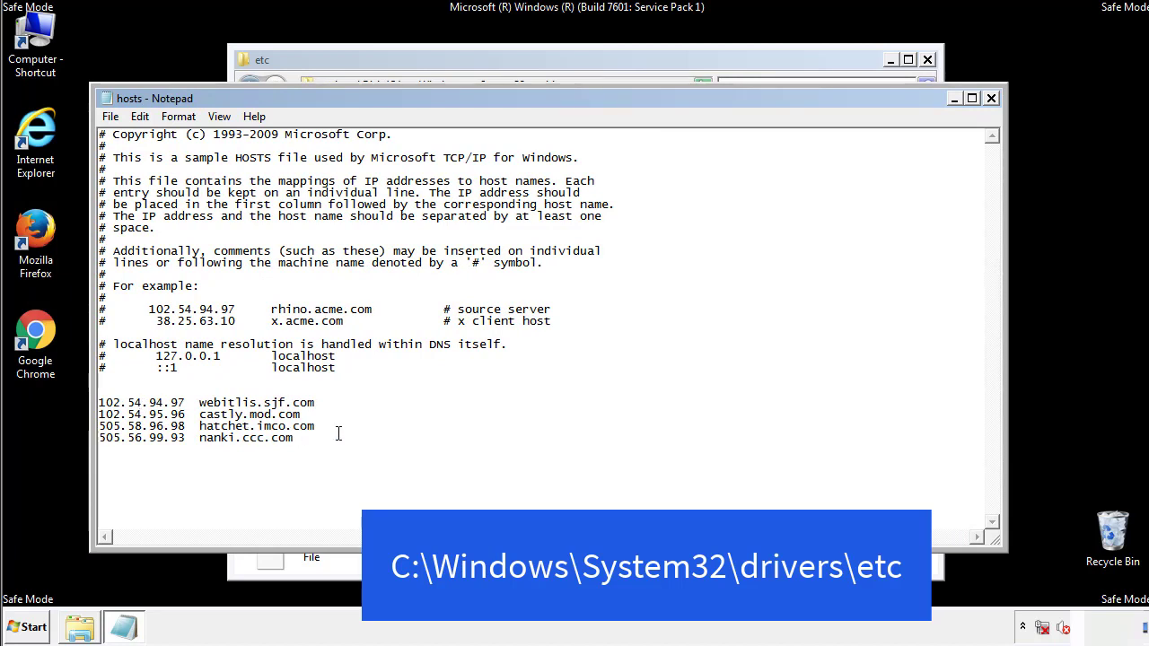
{"action": "left_click_drag", "start_coordinate": [321, 439], "coordinate": [121, 398]}
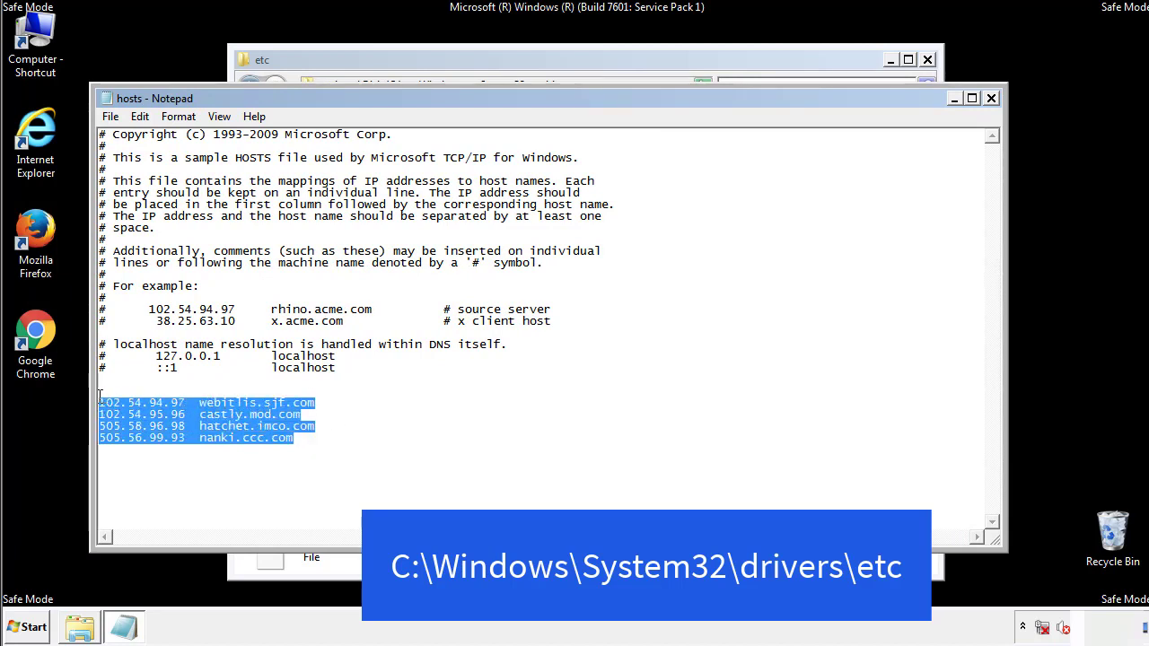
{"action": "key", "text": "Delete"}
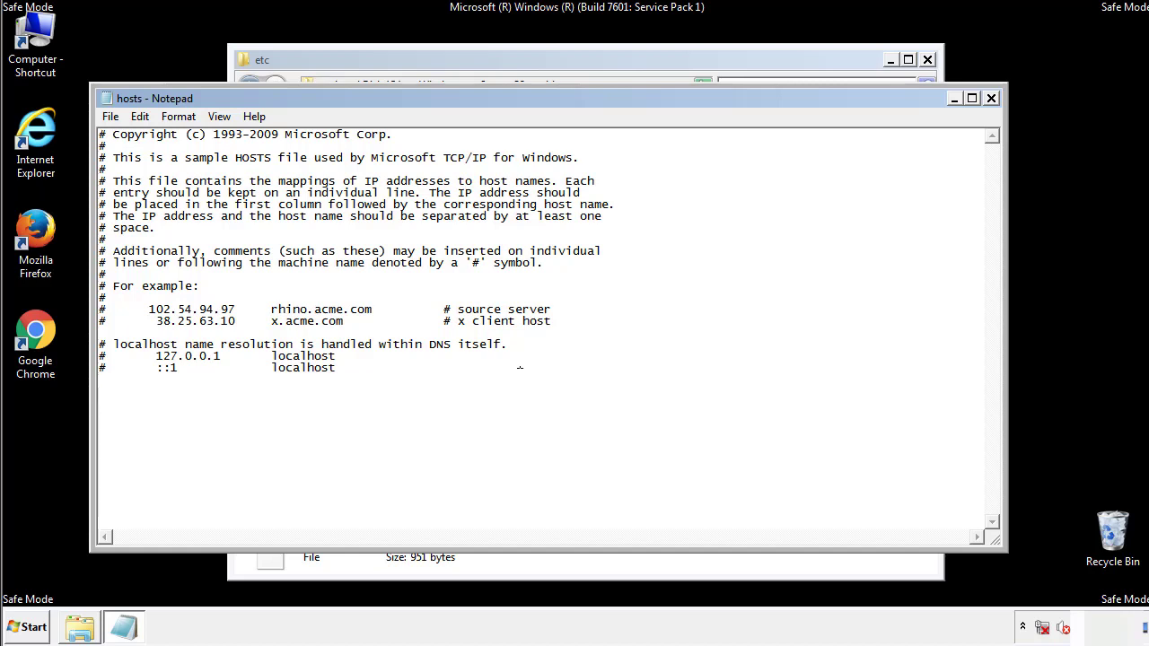
{"action": "left_click", "coordinate": [991, 99]}
{"action": "left_click", "coordinate": [507, 330]}
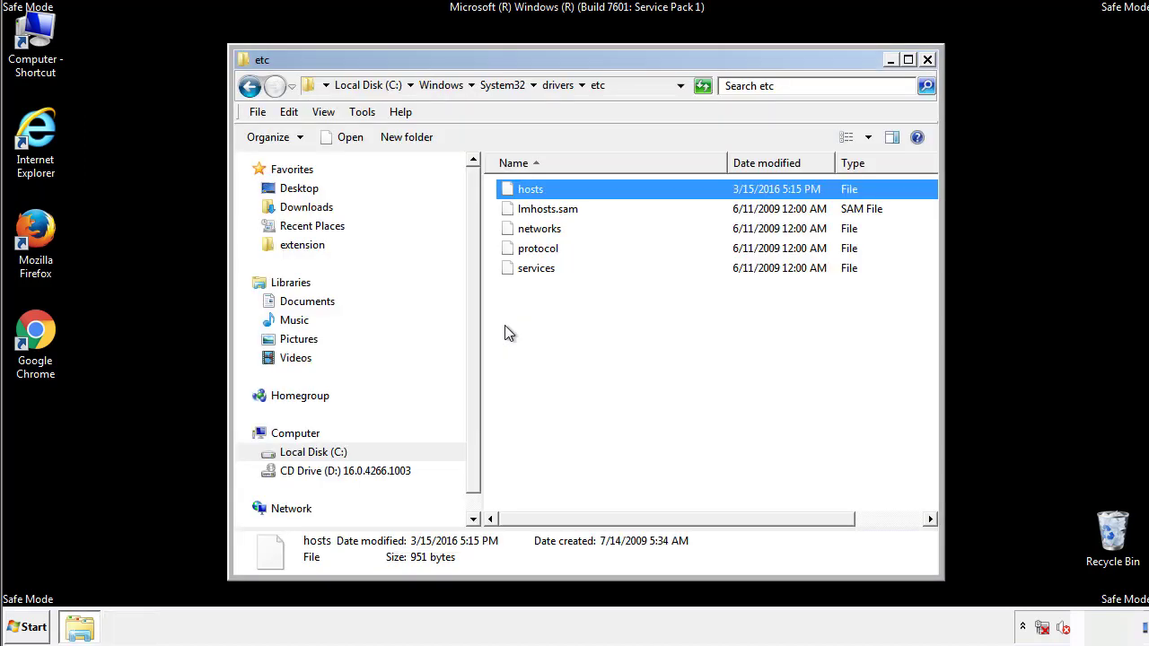
{"action": "left_click", "coordinate": [504, 326]}
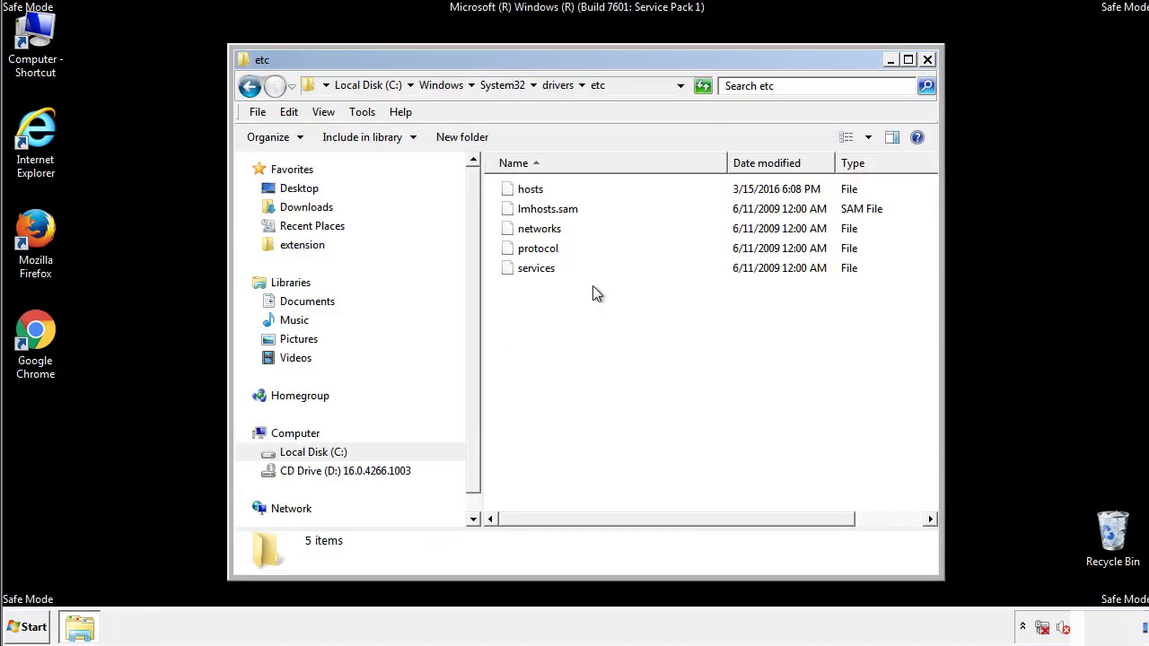
{"action": "left_click", "coordinate": [928, 60]}
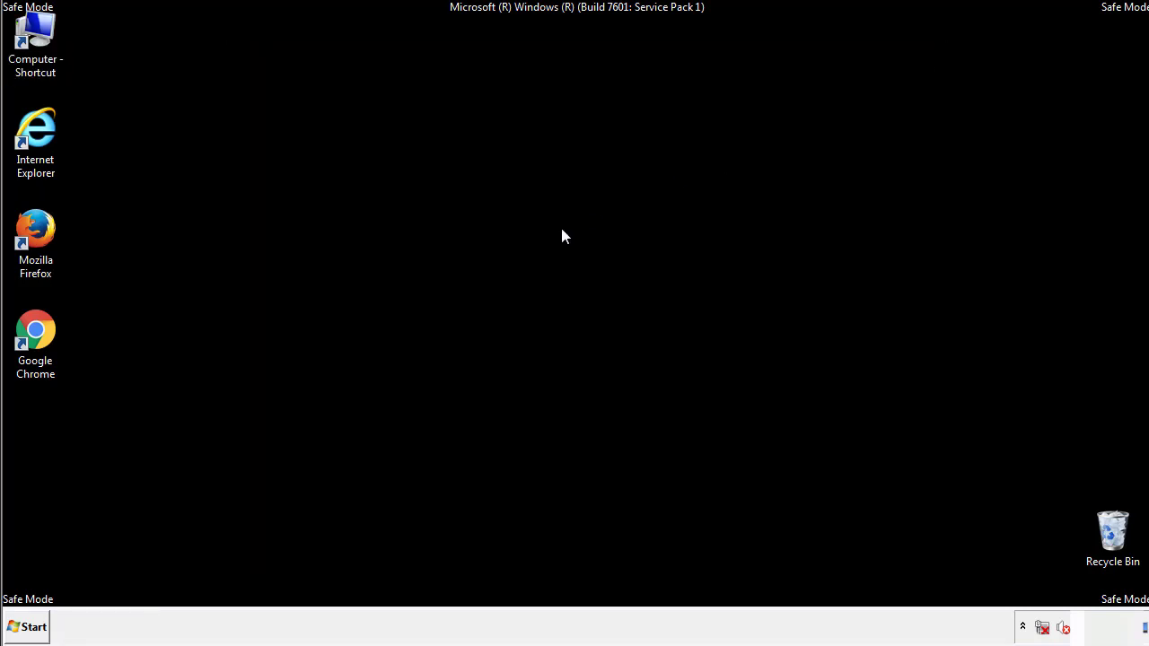
Delete AdsInOne, recover.aesir, systemreg.aesir and tavanero from the Startup folder.
{"action": "left_click", "coordinate": [32, 627]}
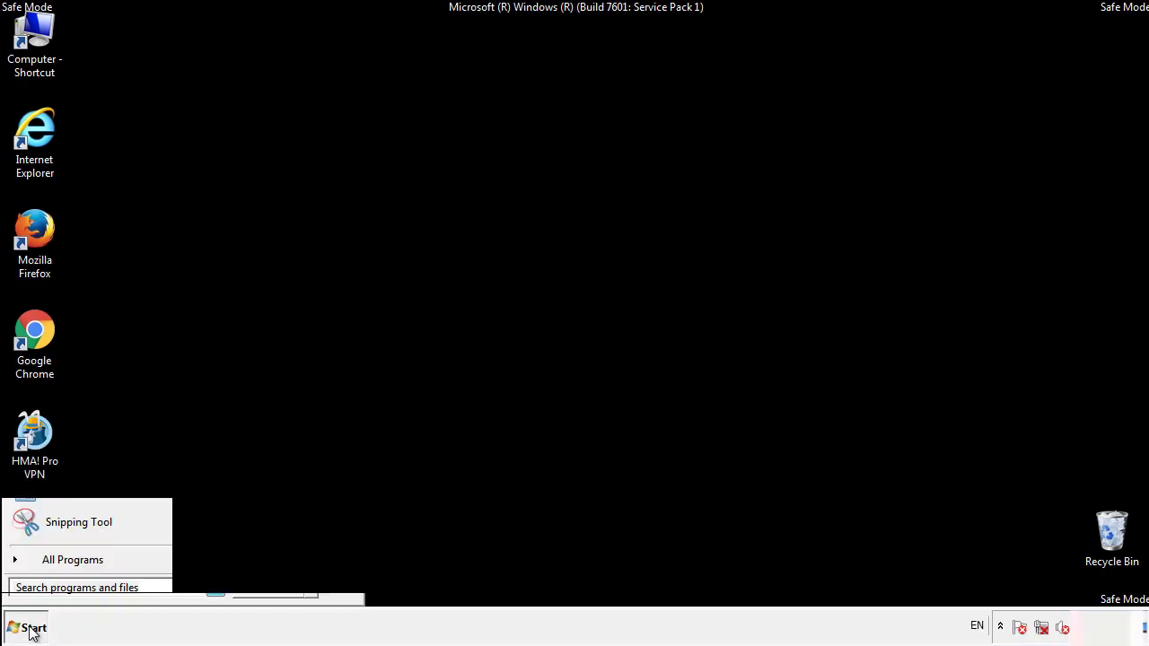
{"action": "left_click", "coordinate": [51, 566]}
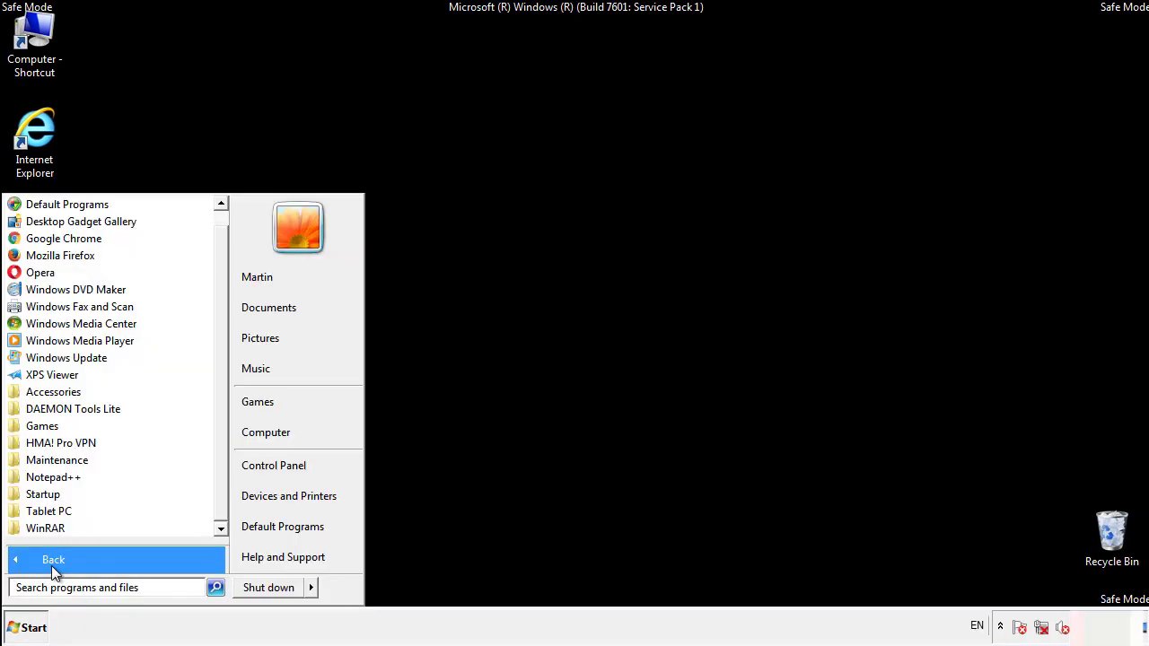
{"action": "right_click", "coordinate": [45, 492]}
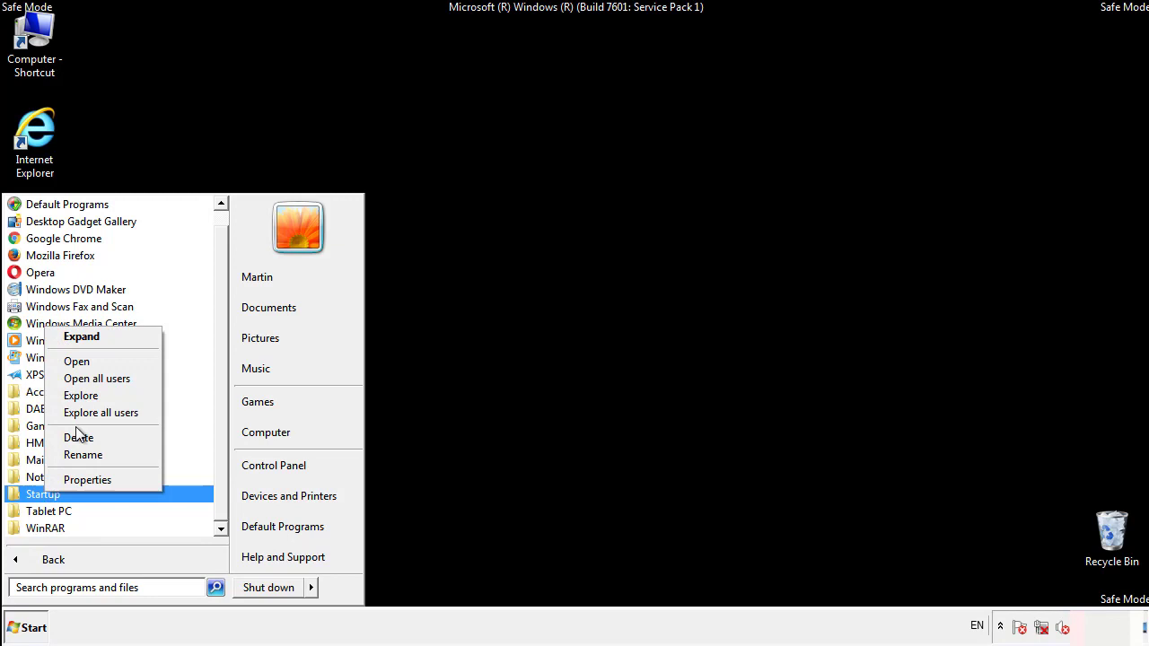
{"action": "left_click", "coordinate": [87, 361]}
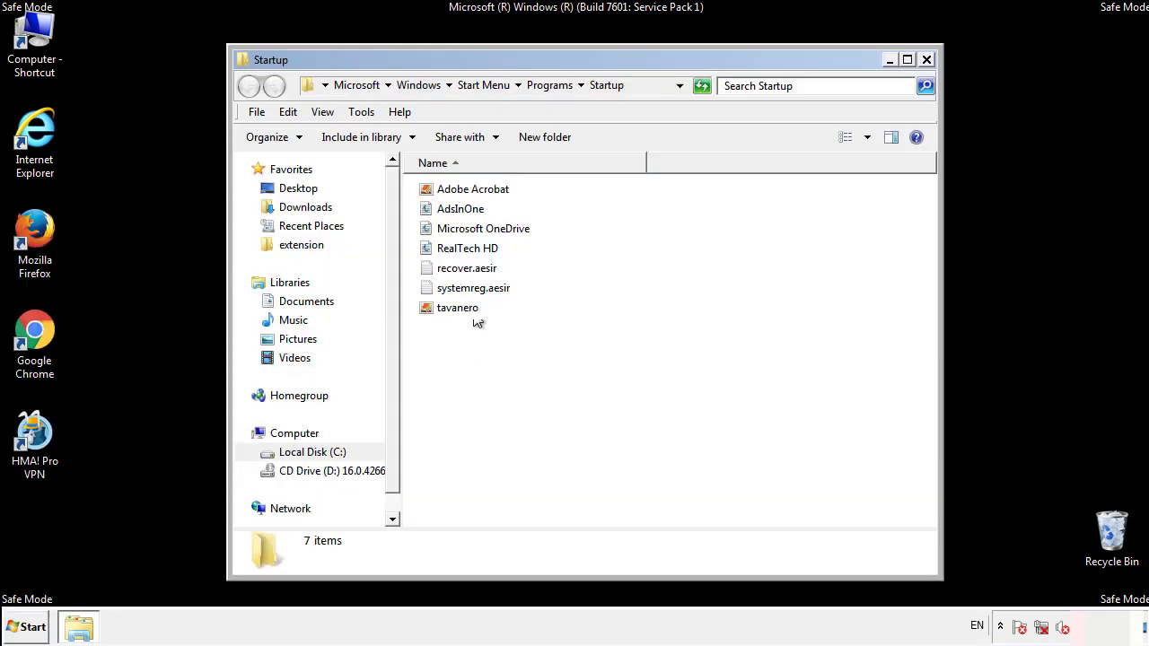
{"action": "left_click", "coordinate": [469, 213]}
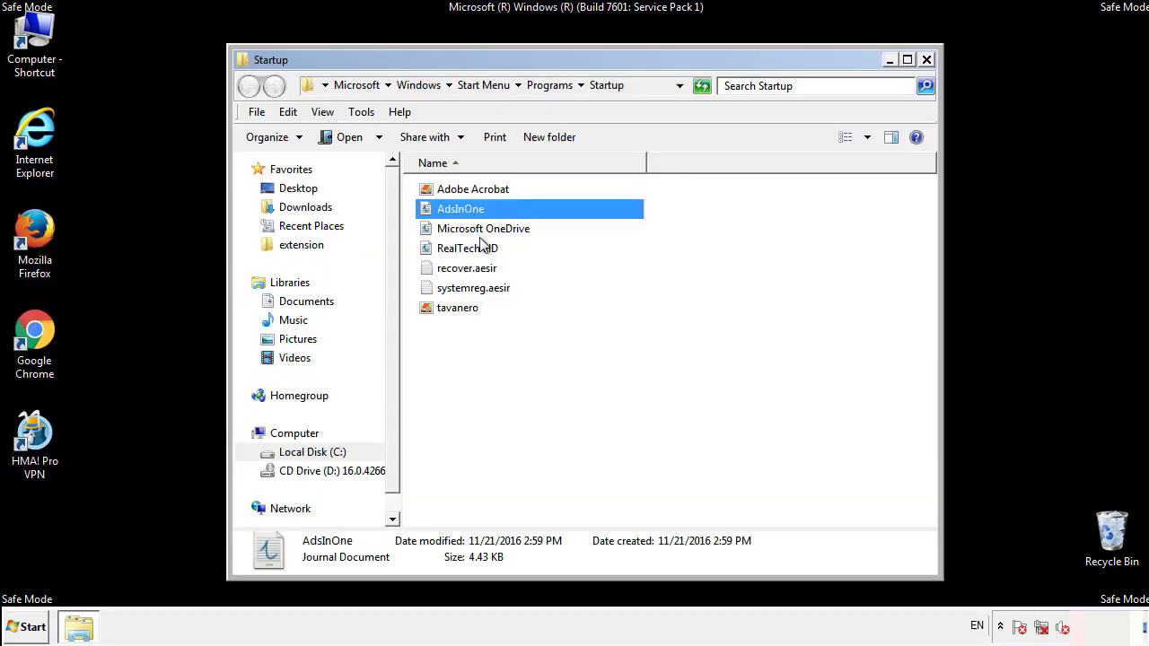
{"action": "left_click", "coordinate": [469, 269], "text": "ctrl"}
{"action": "left_click", "coordinate": [478, 289], "text": "ctrl"}
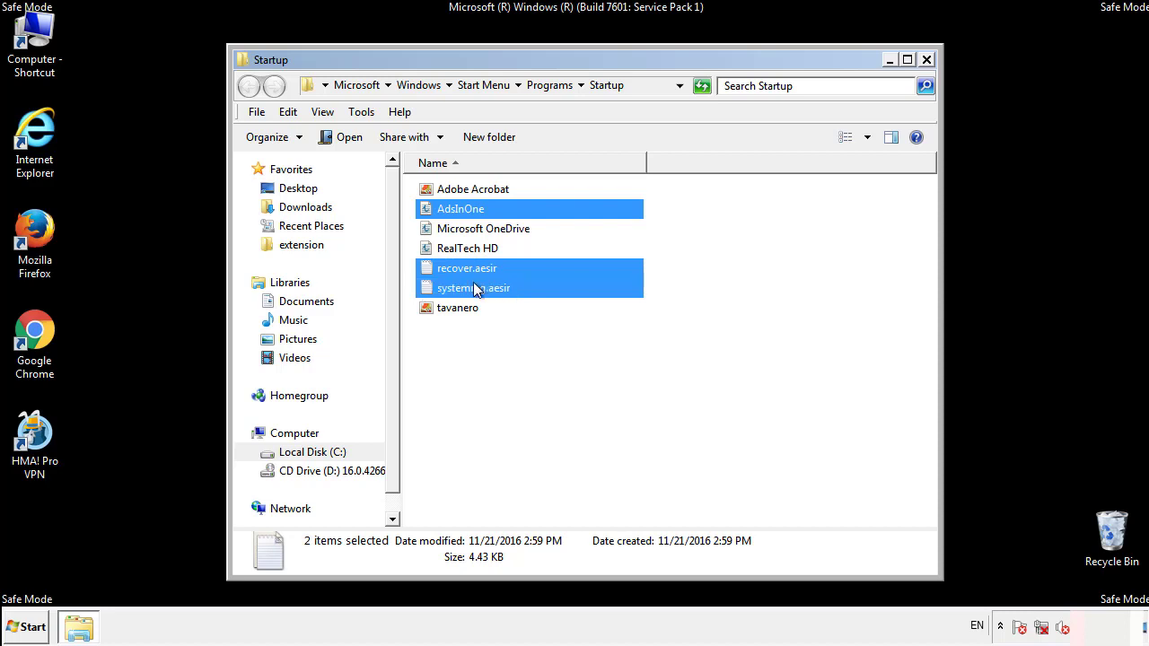
{"action": "left_click", "coordinate": [458, 307], "text": "ctrl"}
{"action": "right_click", "coordinate": [455, 309]}
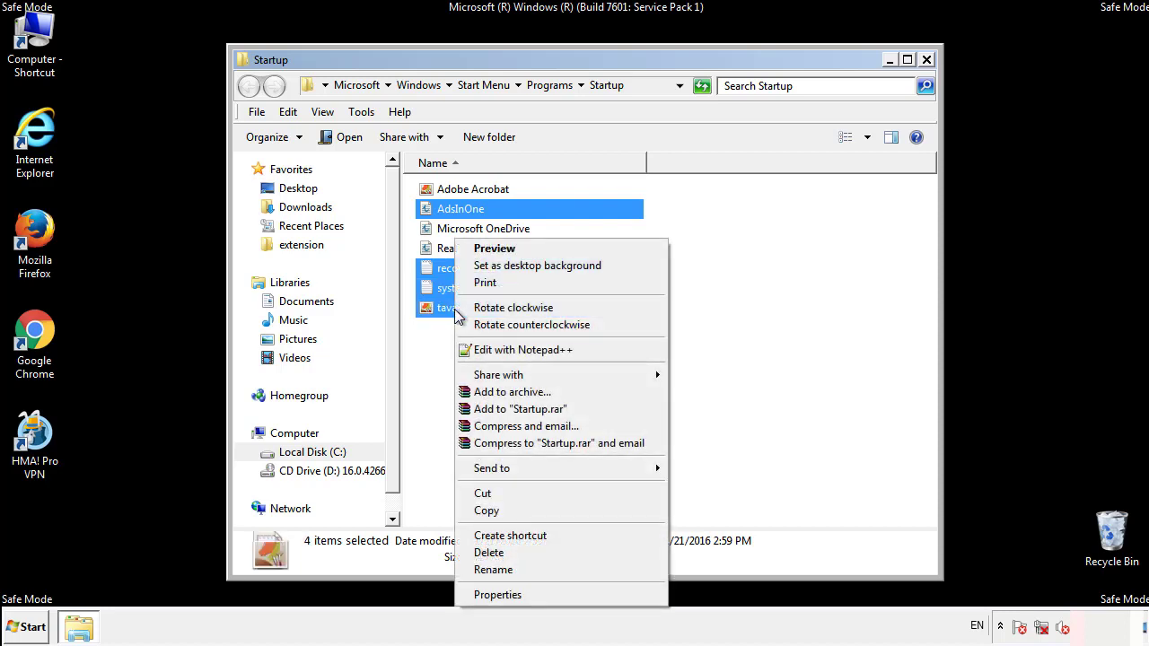
{"action": "left_click", "coordinate": [479, 553]}
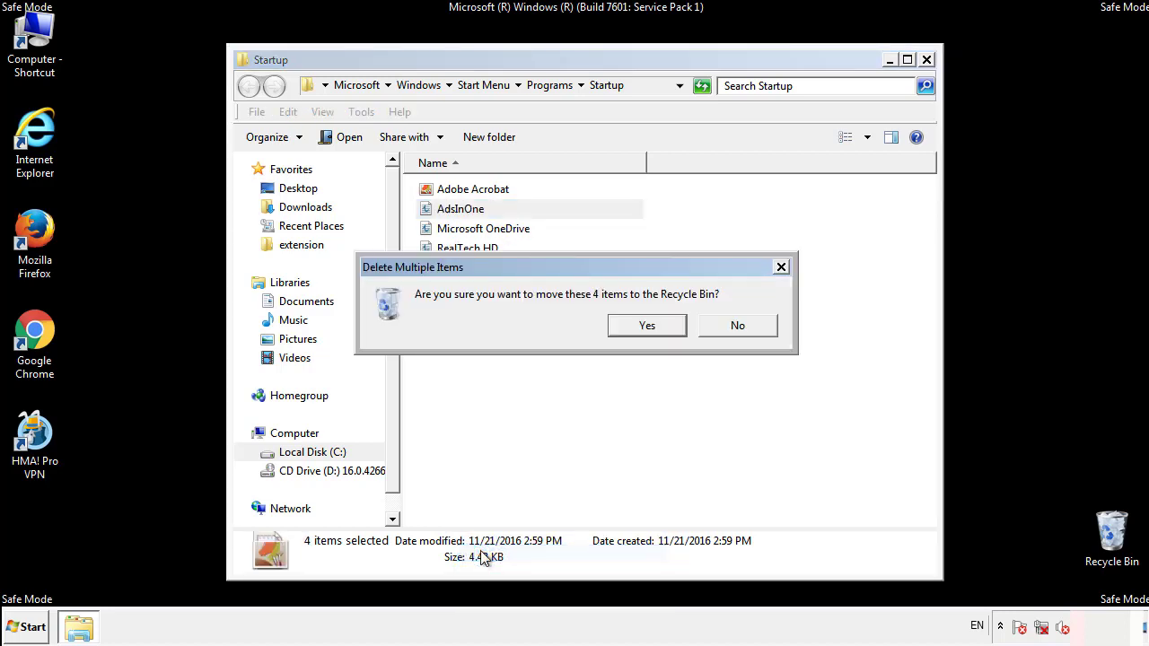
{"action": "left_click", "coordinate": [638, 326]}
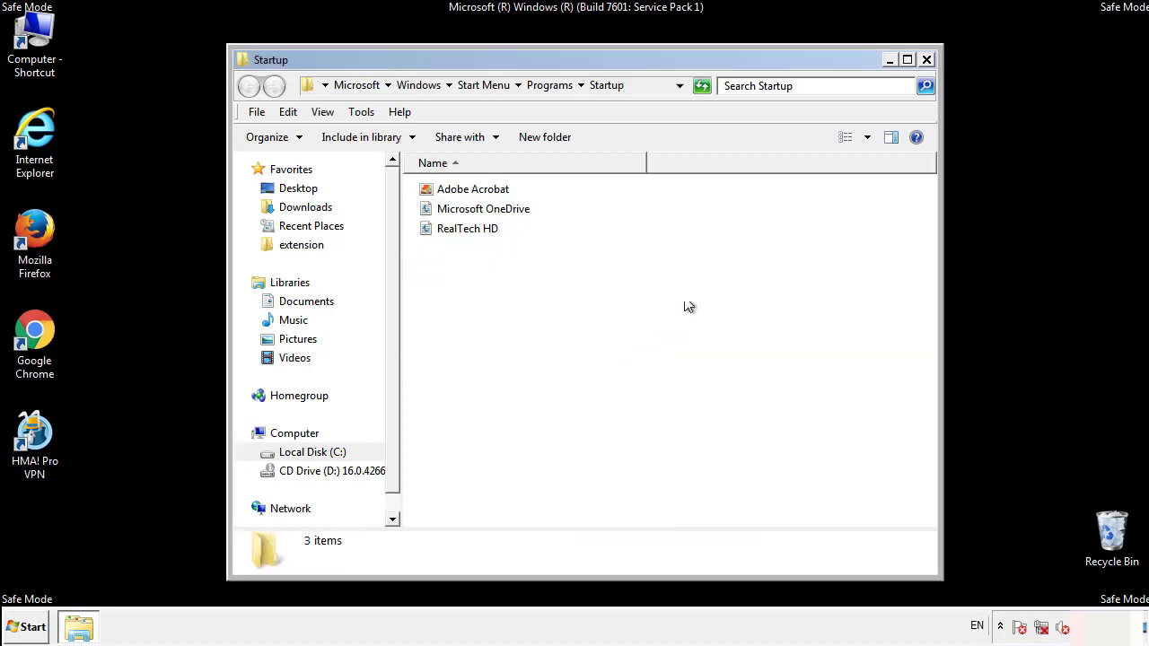
{"action": "left_click", "coordinate": [929, 72]}
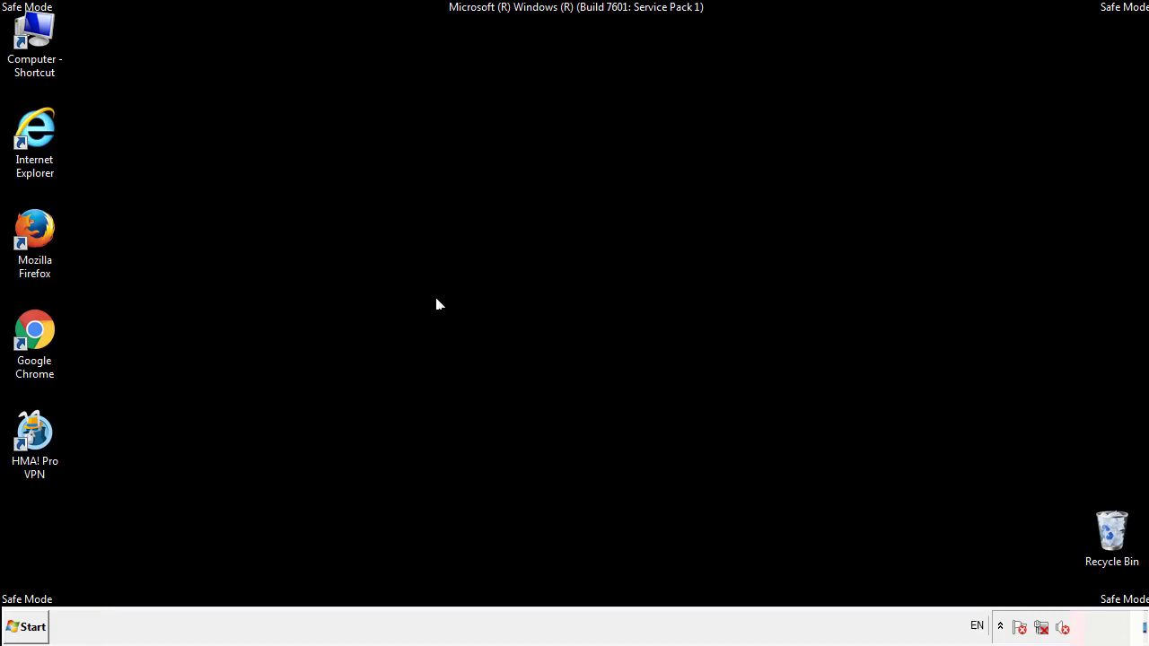
Launch the Registry Editor with a regedit search.
{"action": "left_click", "coordinate": [27, 633]}
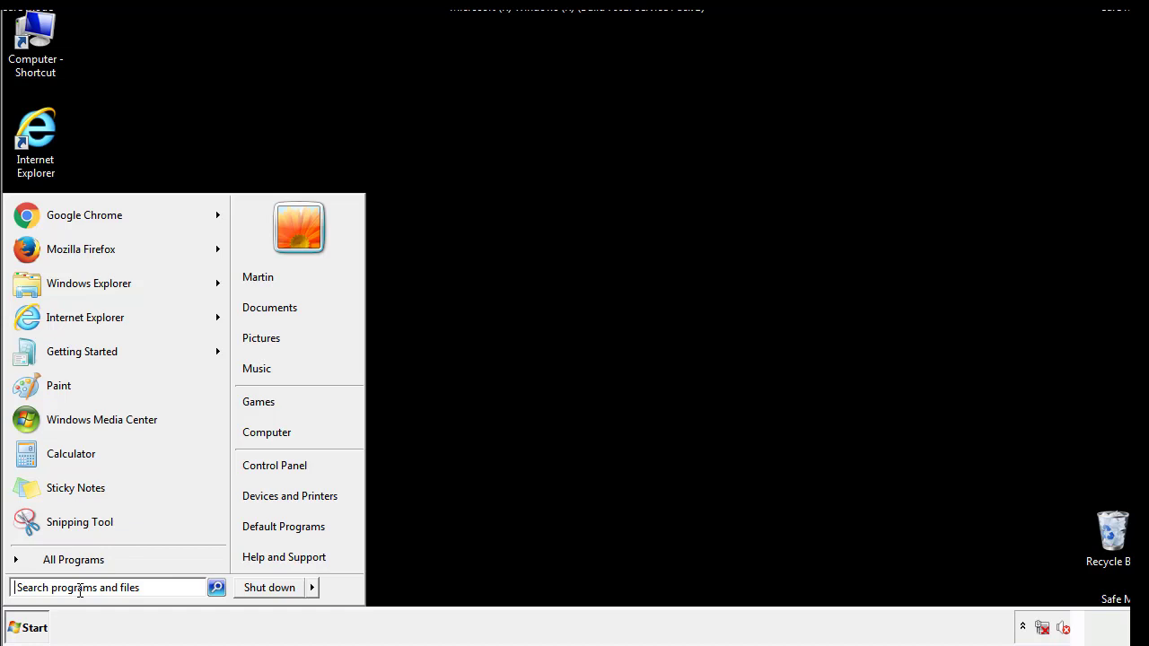
{"action": "type", "text": "reged"}
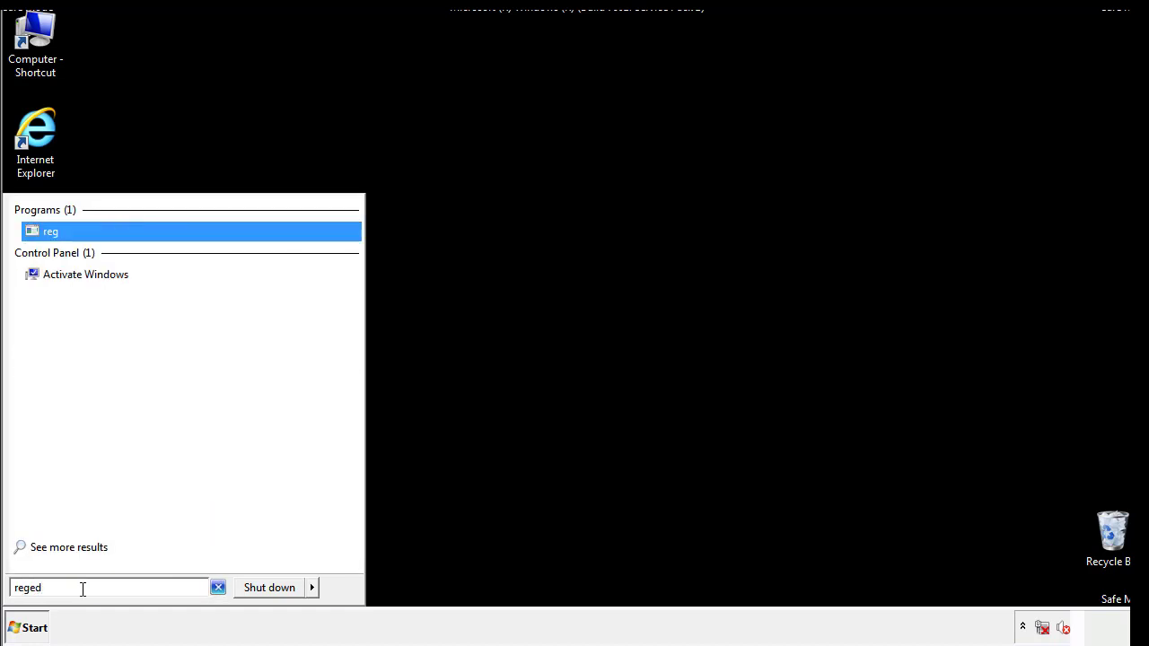
{"action": "type", "text": "it"}
{"action": "key", "text": "Return"}
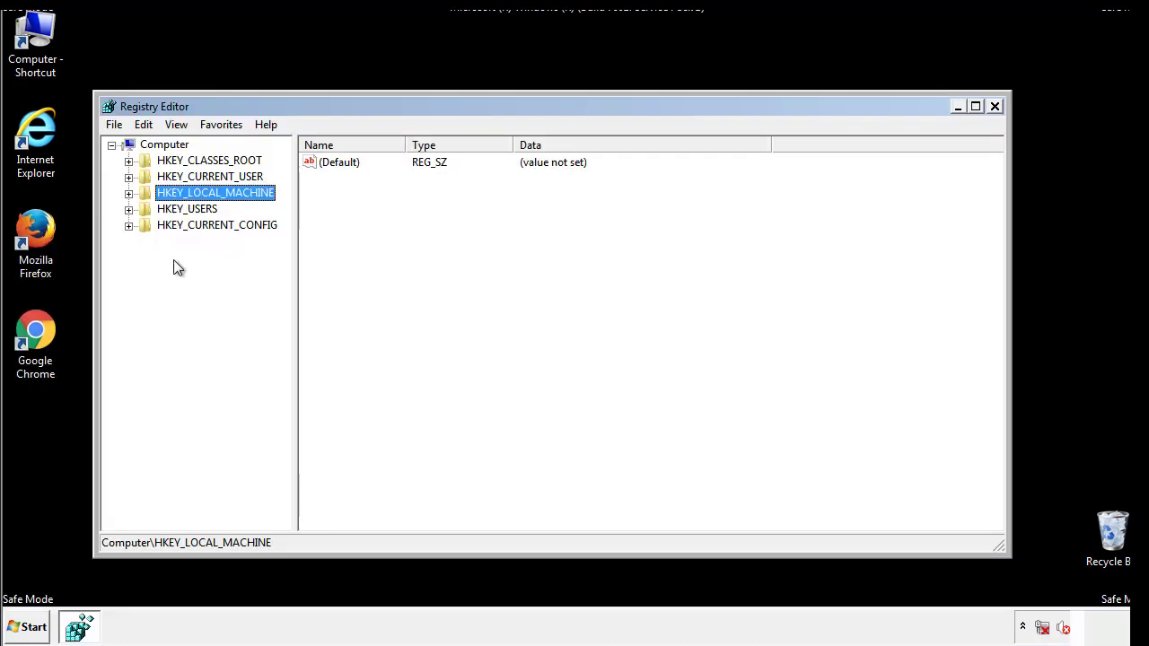
Navigate to HKEY_LOCAL_MACHINE\SOFTWARE\Microsoft\Windows\CurrentVersion\Run.
{"action": "left_click", "coordinate": [129, 195]}
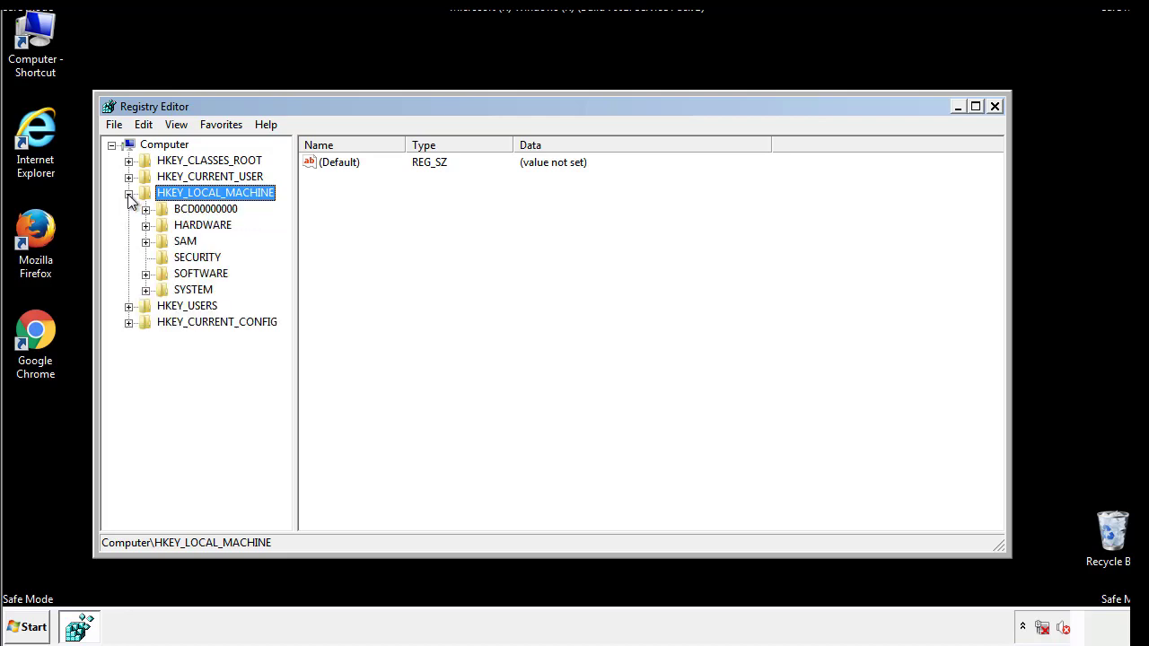
{"action": "left_click", "coordinate": [146, 274]}
{"action": "scroll", "coordinate": [283, 265], "scroll_direction": "down", "scroll_amount": 1}
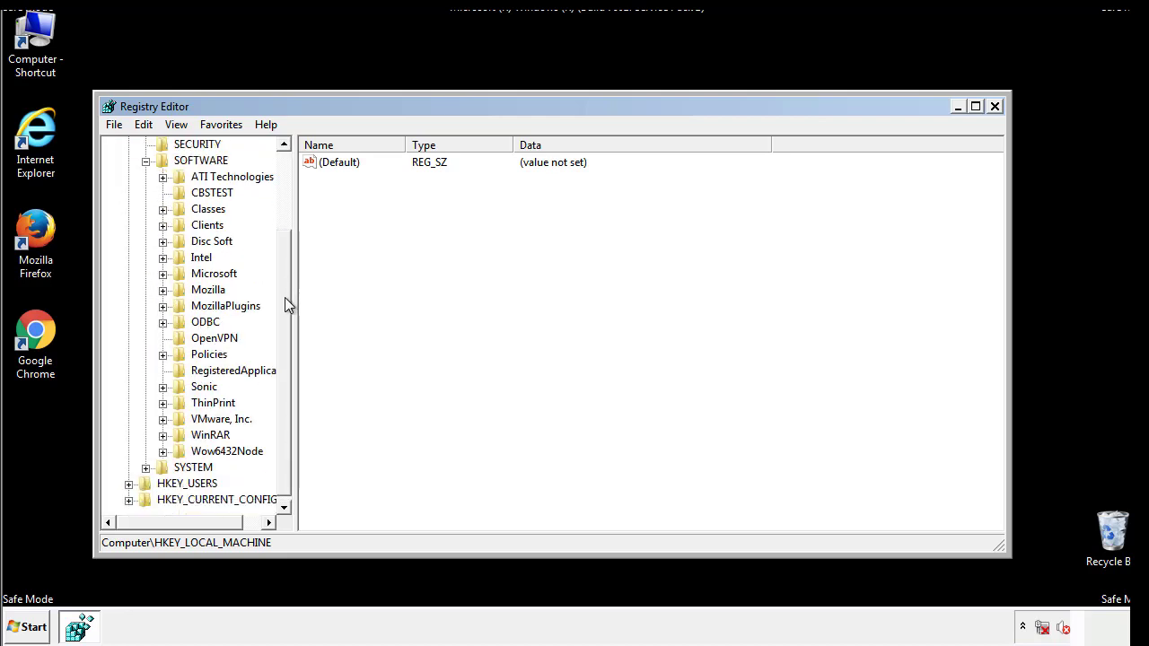
{"action": "left_click", "coordinate": [162, 274]}
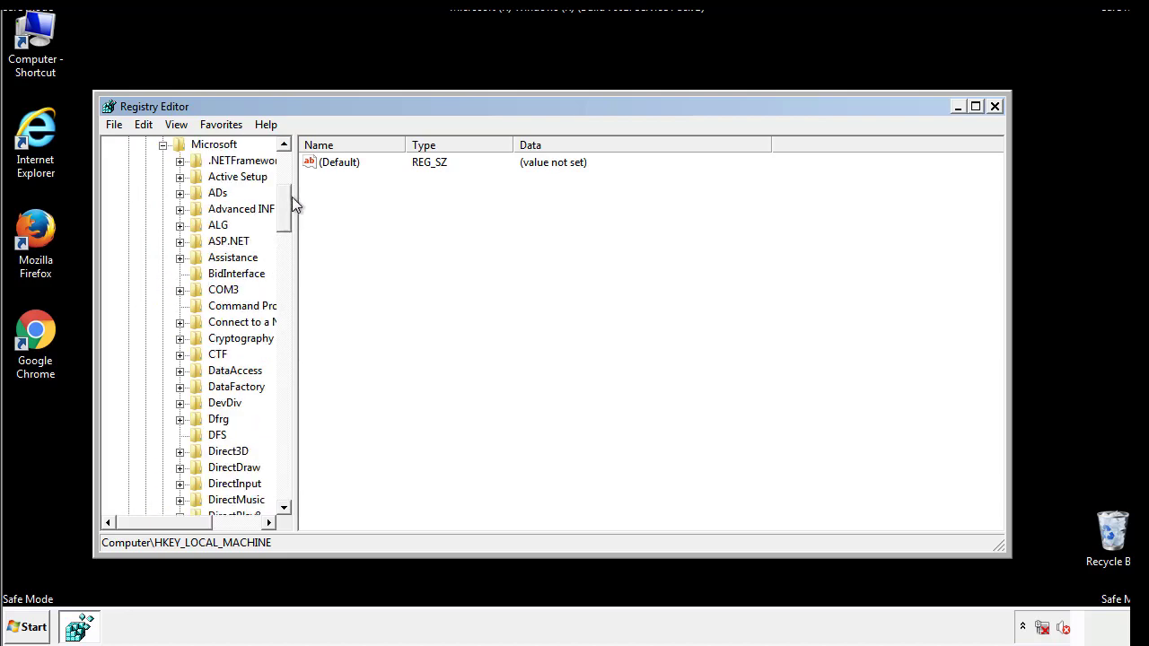
{"action": "left_click_drag", "start_coordinate": [283, 220], "coordinate": [285, 464]}
{"action": "left_click", "coordinate": [180, 273]}
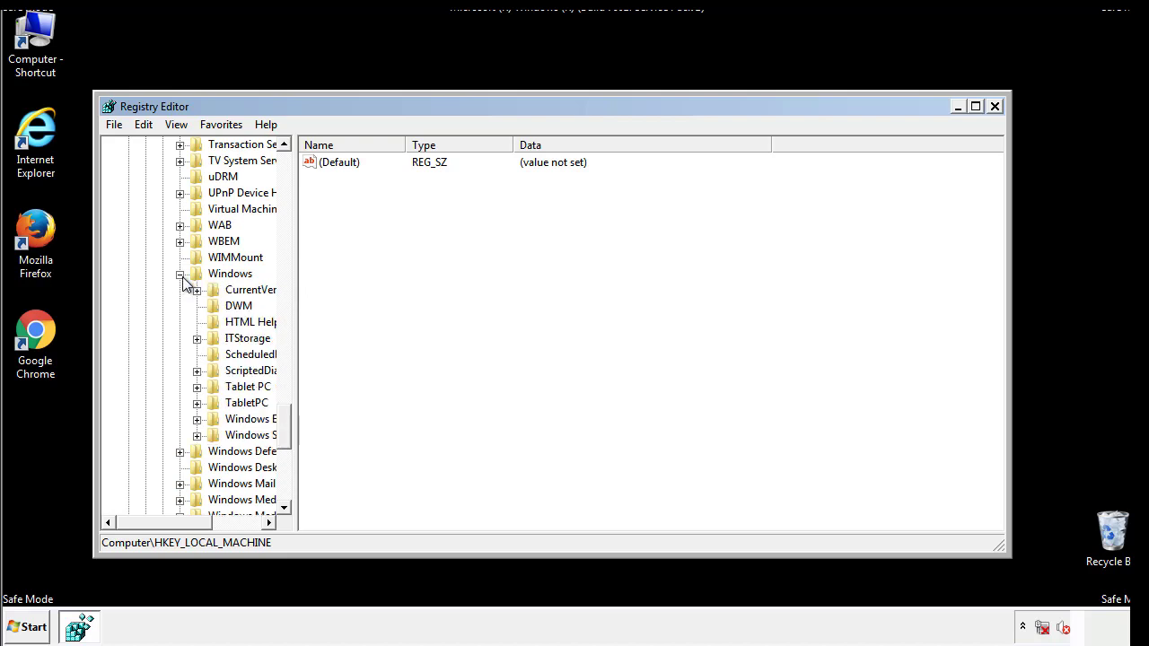
{"action": "left_click_drag", "start_coordinate": [158, 522], "coordinate": [183, 527]}
{"action": "left_click", "coordinate": [147, 290]}
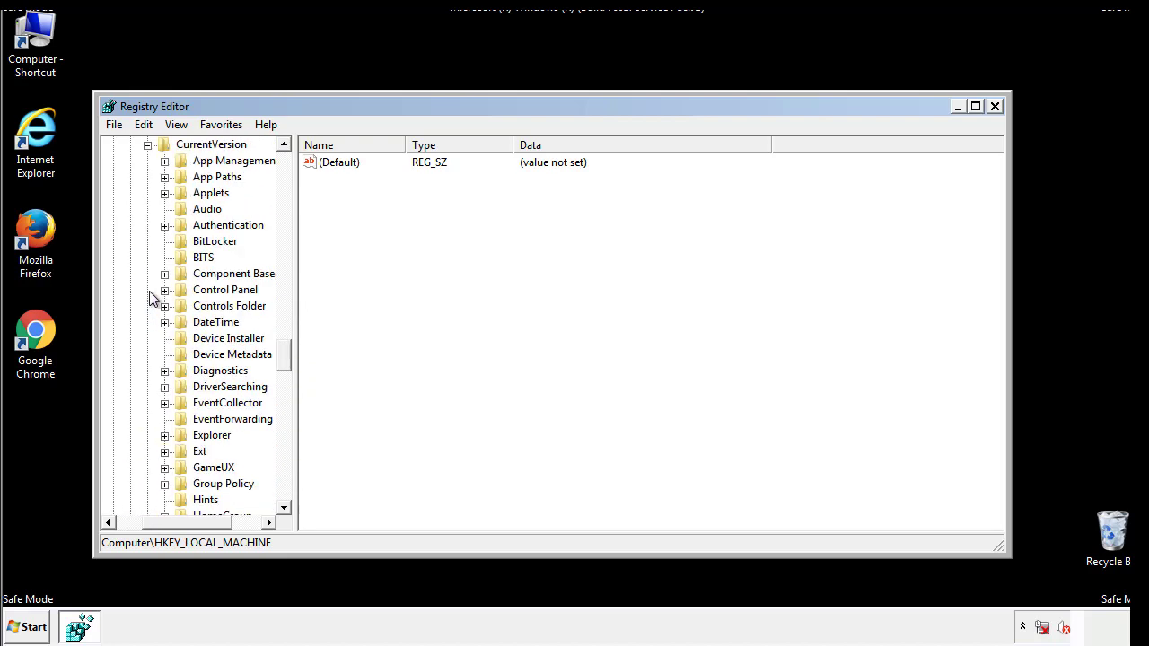
{"action": "left_click_drag", "start_coordinate": [292, 356], "coordinate": [284, 412]}
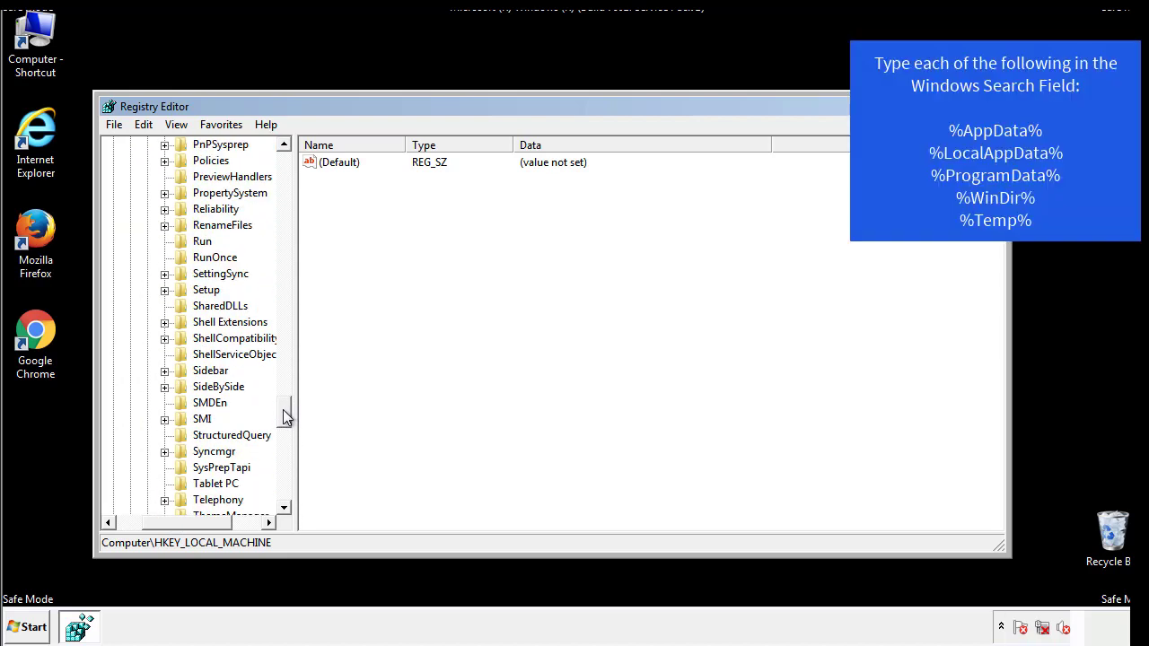
{"action": "left_click", "coordinate": [189, 242]}
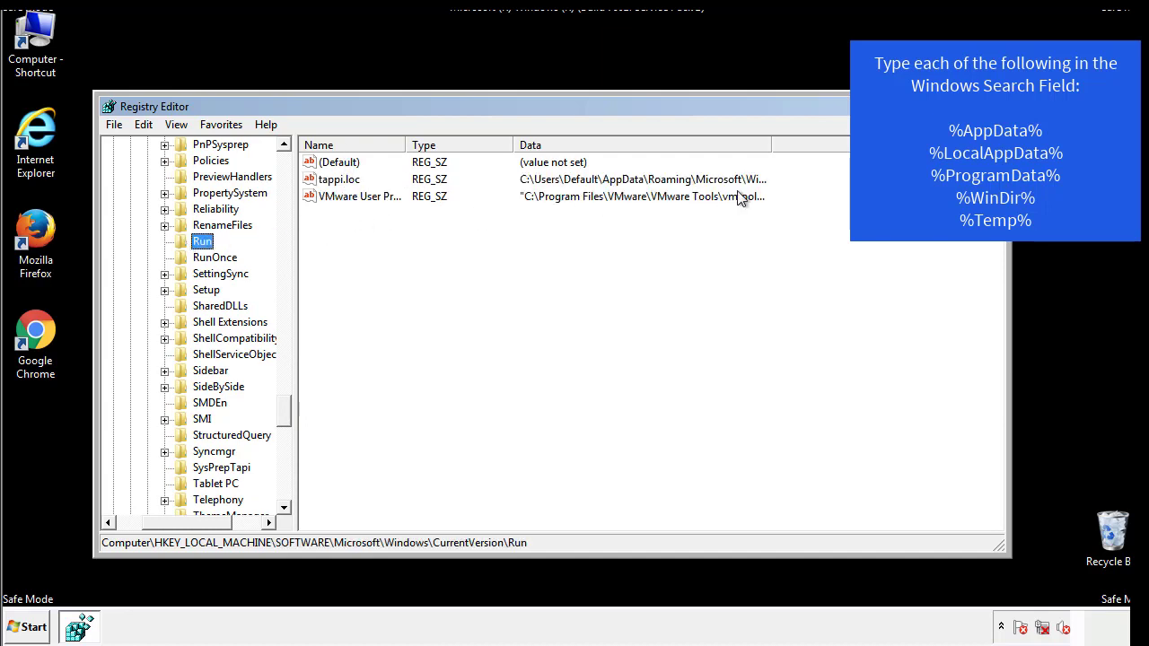
Delete the tappi.loc value, leaving only (Default) and the VMware entry.
{"action": "right_click", "coordinate": [332, 181]}
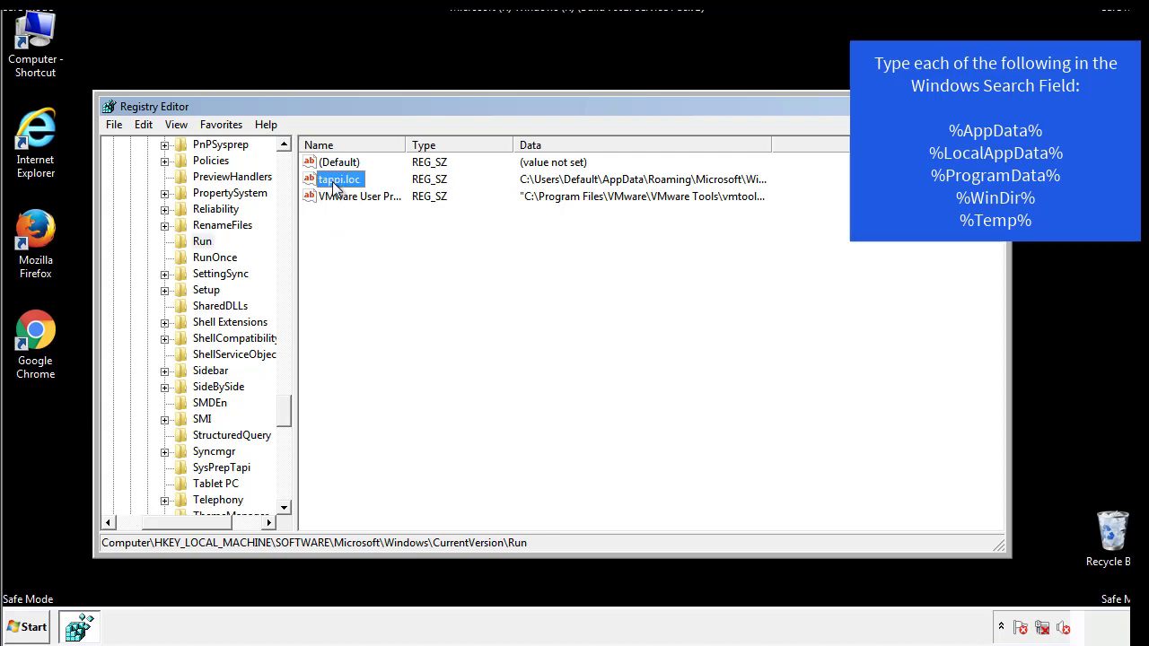
{"action": "left_click", "coordinate": [359, 233]}
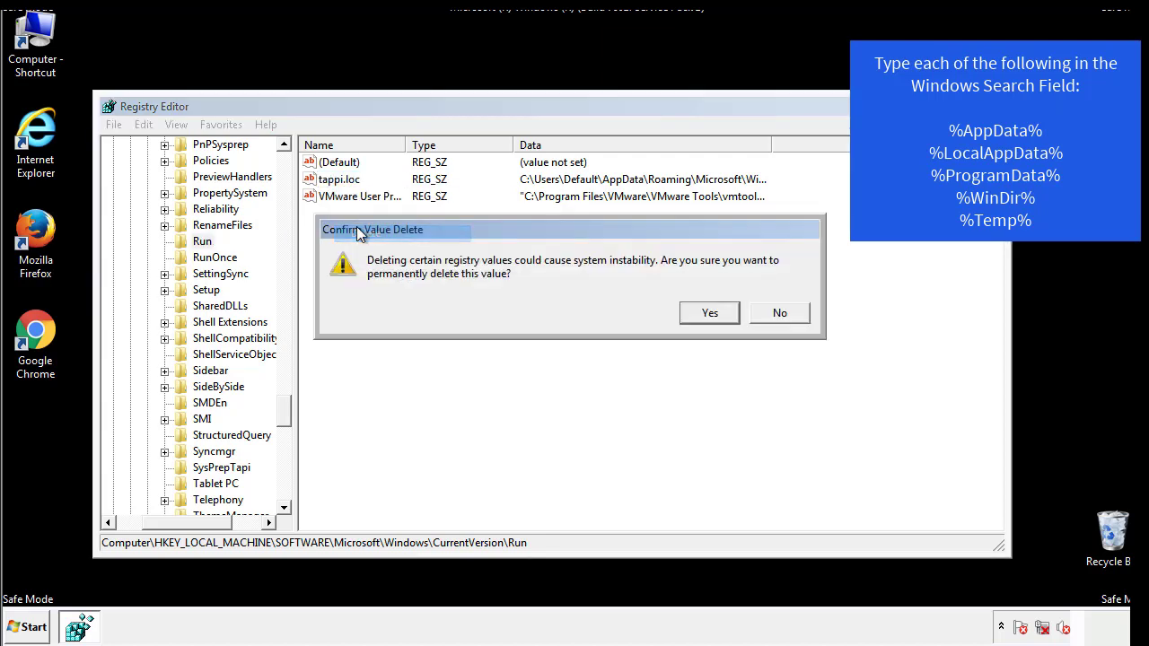
{"action": "left_click", "coordinate": [699, 314]}
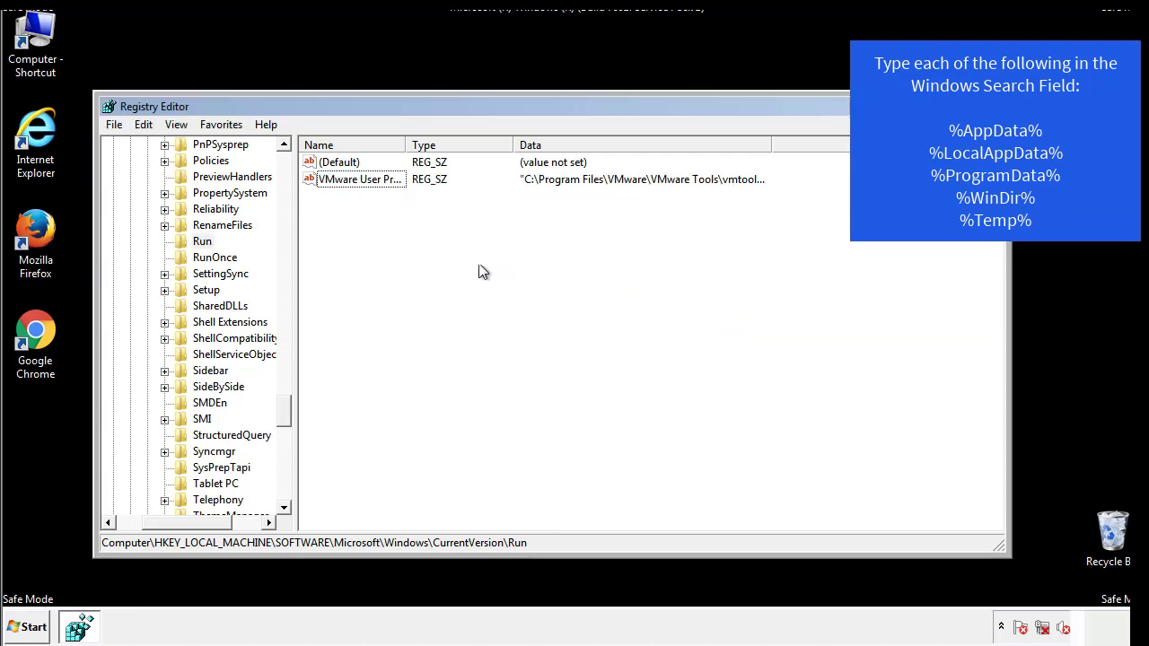
{"action": "left_click_drag", "start_coordinate": [282, 405], "coordinate": [285, 493]}
{"action": "left_click_drag", "start_coordinate": [178, 526], "coordinate": [139, 530]}
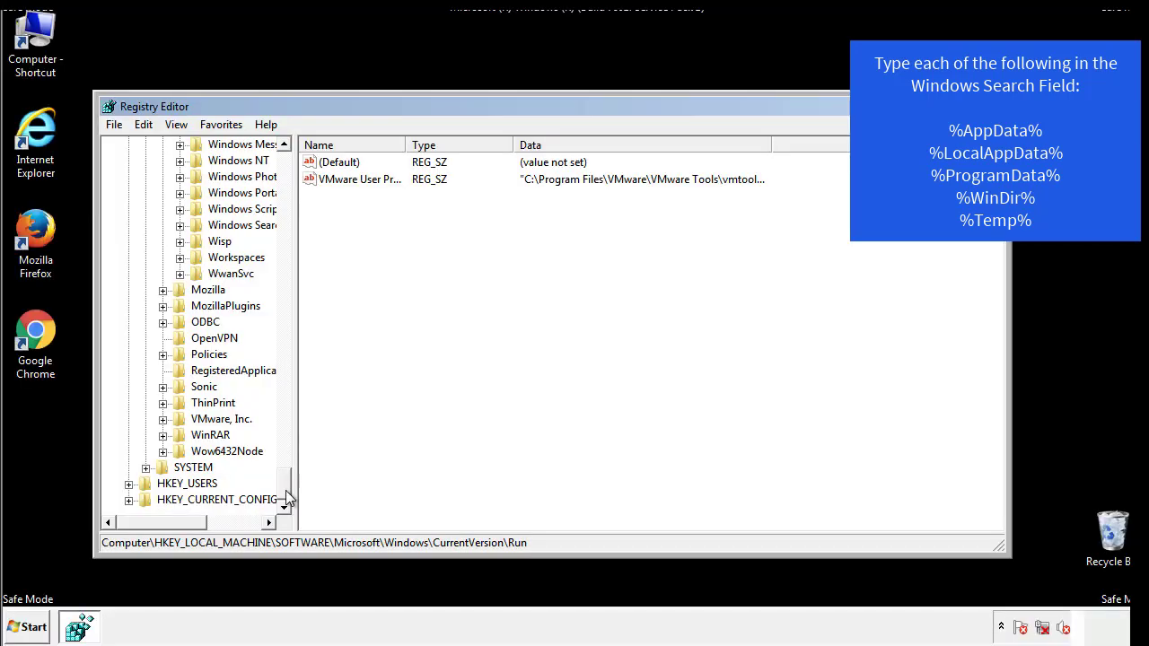
{"action": "left_click_drag", "start_coordinate": [288, 489], "coordinate": [293, 170]}
Open HKEY_CURRENT_USER\Software\Microsoft\Windows\CurrentVersion\Run.
{"action": "left_click", "coordinate": [128, 193]}
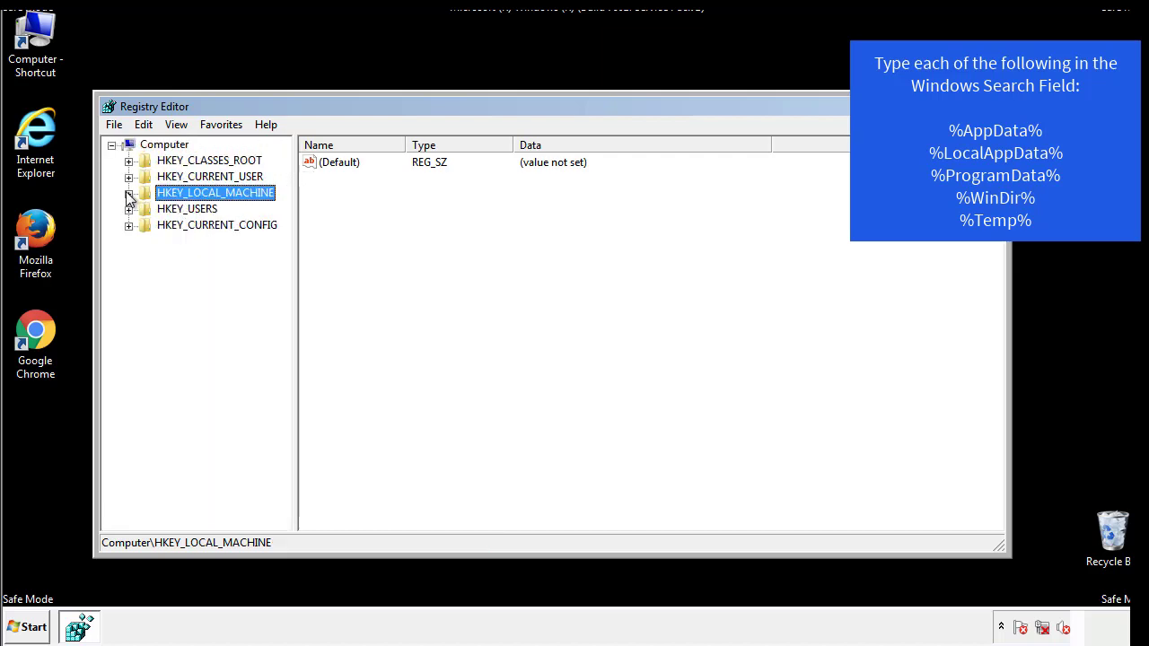
{"action": "left_click", "coordinate": [128, 177]}
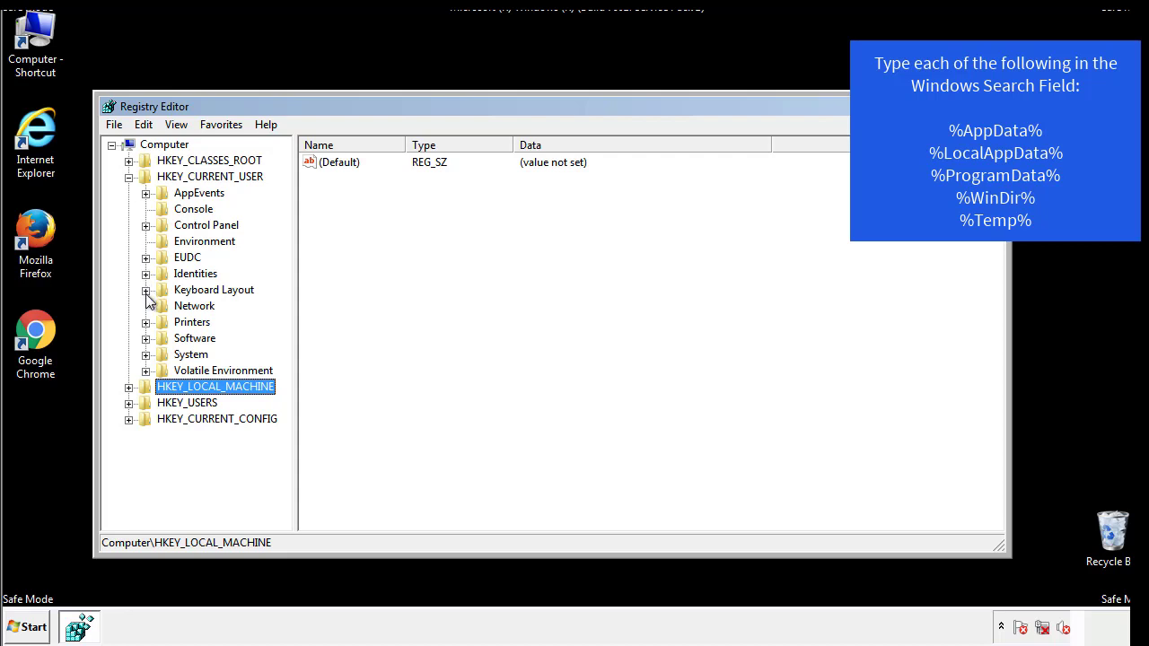
{"action": "left_click", "coordinate": [146, 341]}
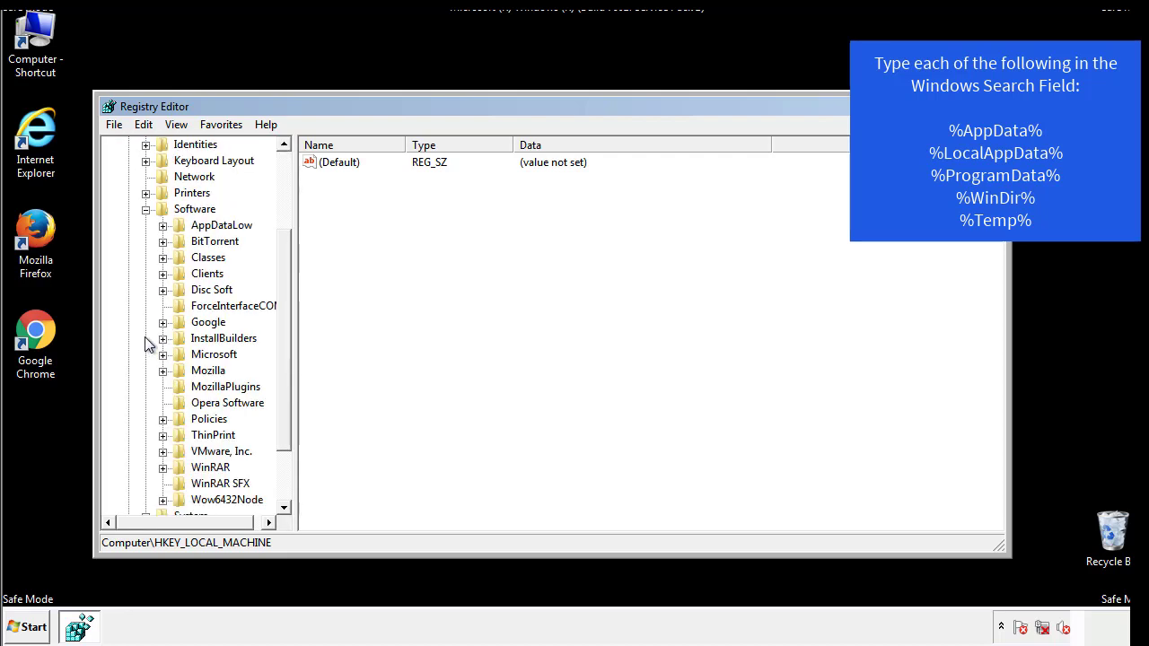
{"action": "left_click_drag", "start_coordinate": [282, 326], "coordinate": [282, 342]}
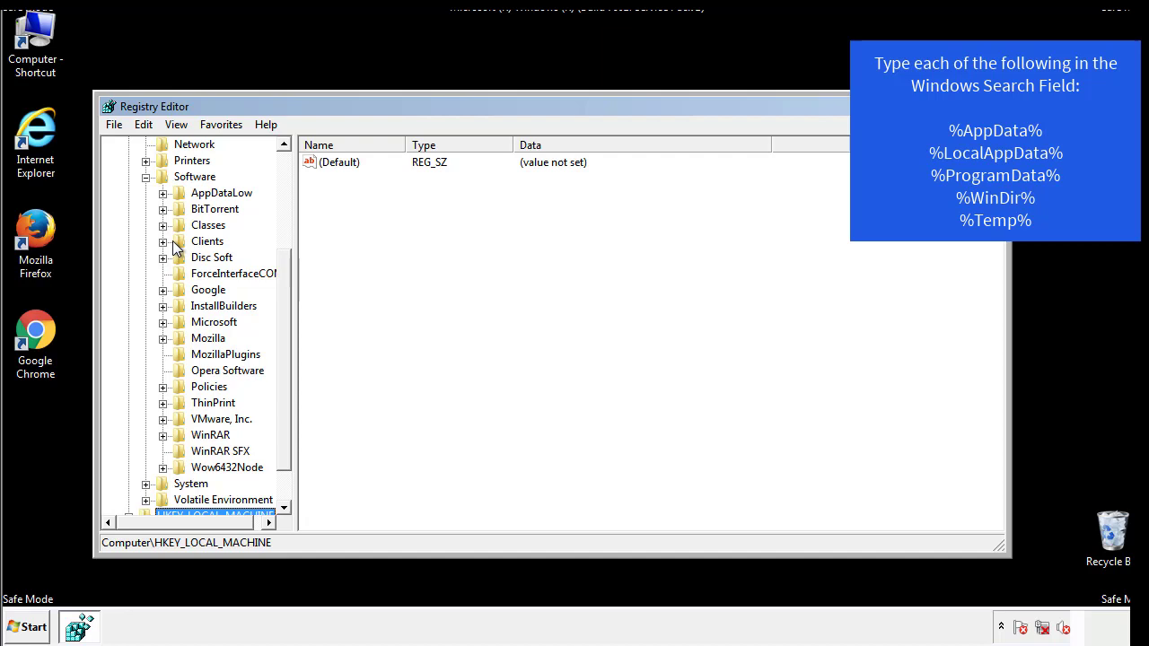
{"action": "left_click", "coordinate": [163, 322]}
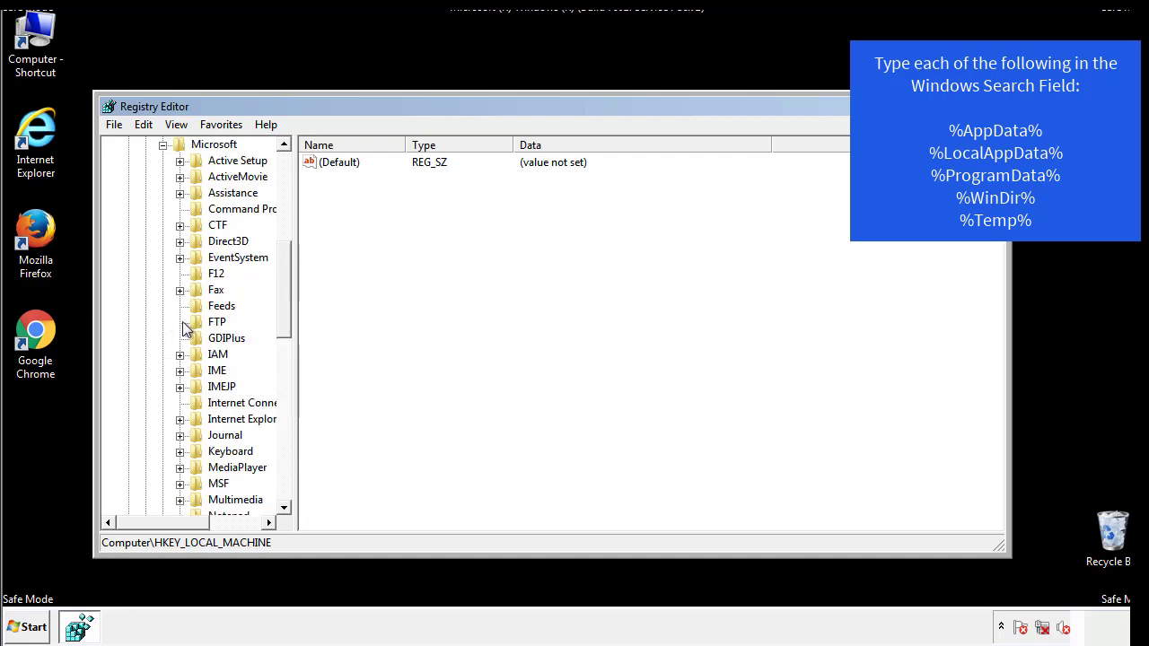
{"action": "left_click_drag", "start_coordinate": [286, 269], "coordinate": [283, 373]}
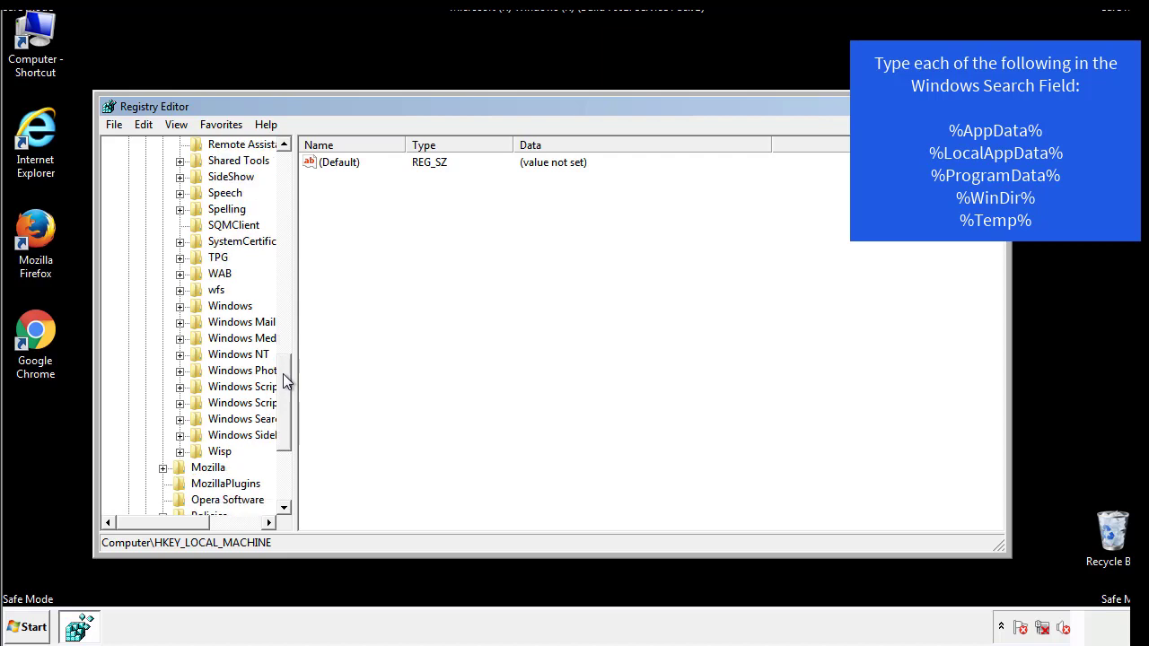
{"action": "left_click", "coordinate": [179, 306]}
{"action": "left_click", "coordinate": [197, 322]}
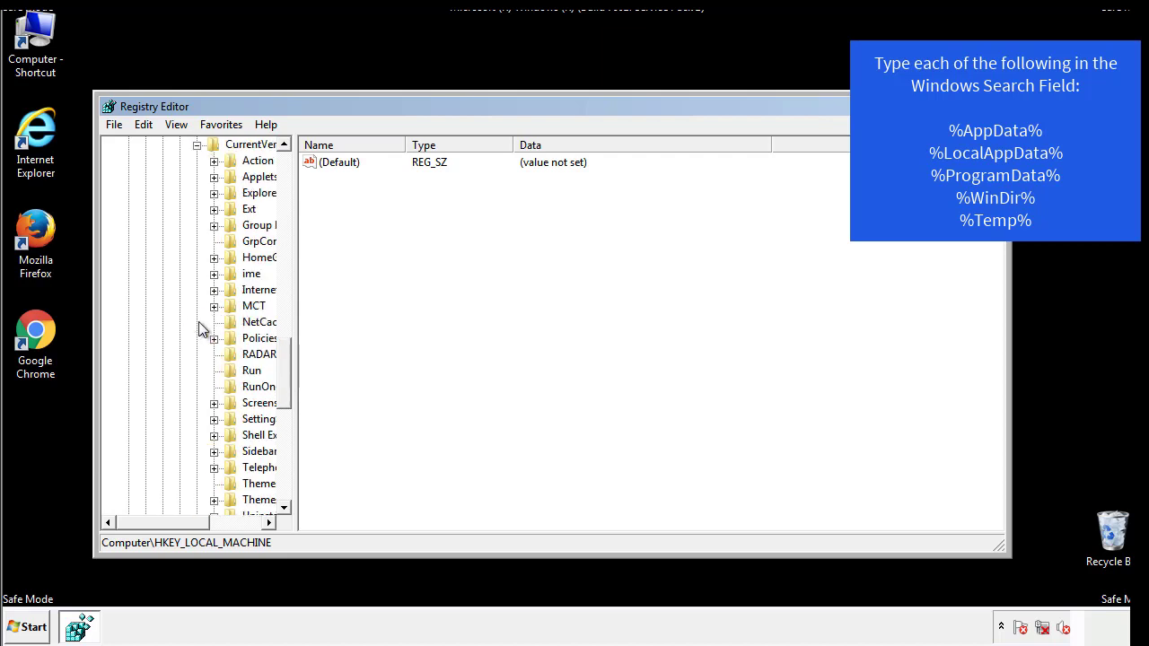
{"action": "left_click_drag", "start_coordinate": [173, 527], "coordinate": [202, 523]}
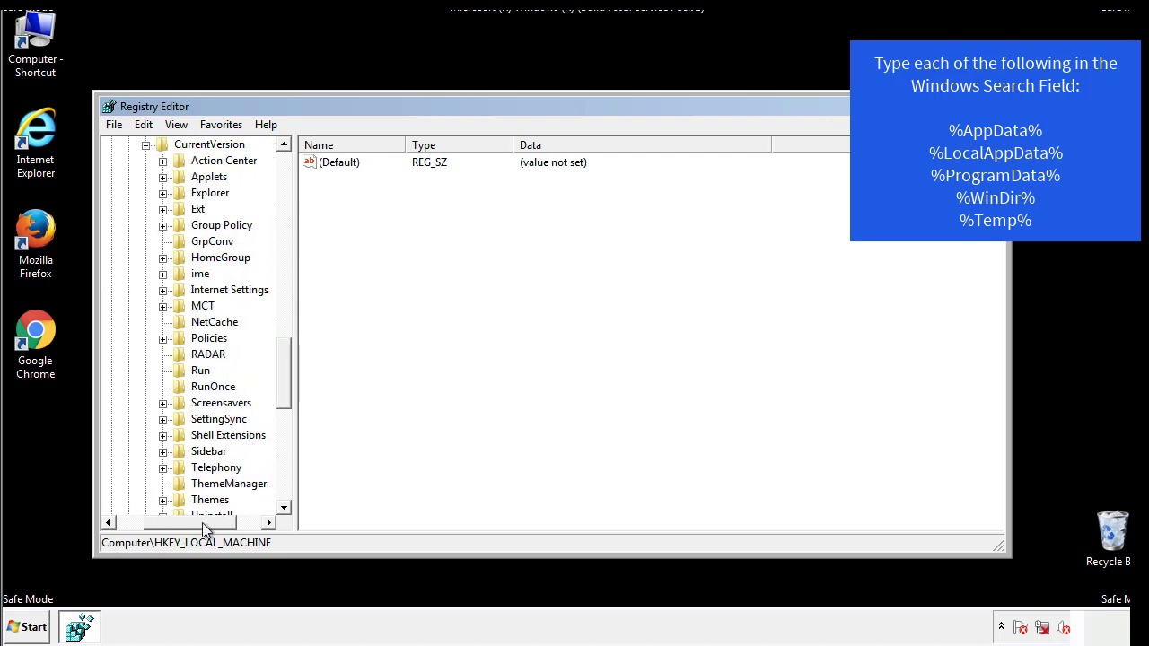
{"action": "left_click", "coordinate": [199, 371]}
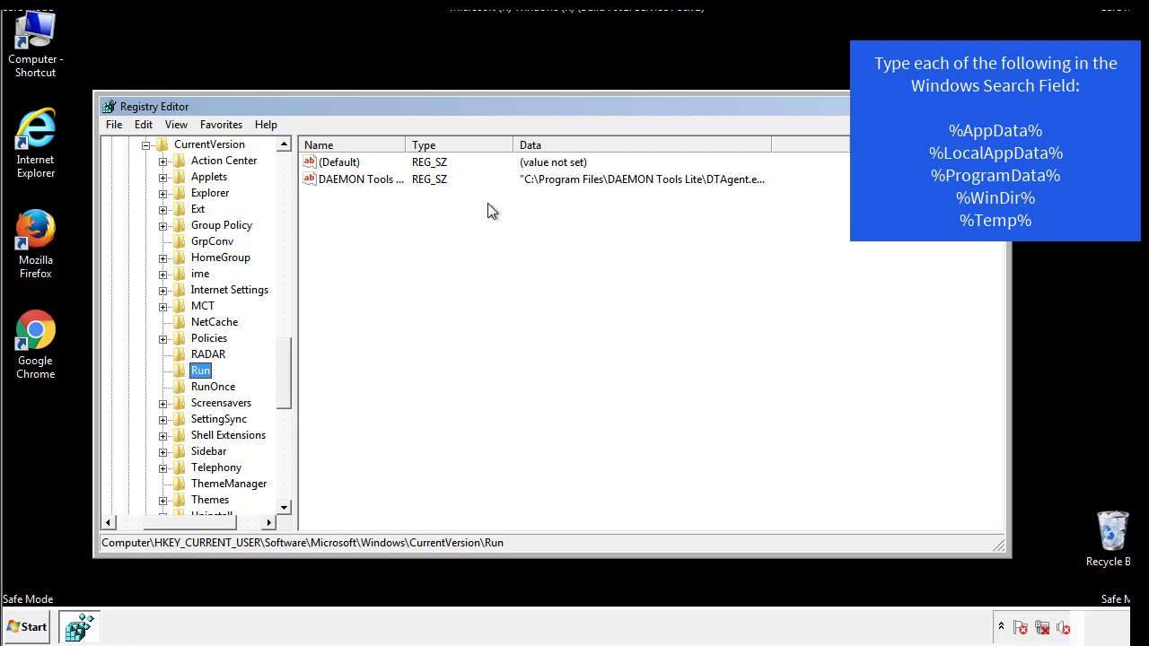
Check the Run values, finding only a DAEMON Tools entry, then collapse the Windows key.
{"action": "left_click", "coordinate": [516, 212]}
{"action": "left_click_drag", "start_coordinate": [190, 519], "coordinate": [168, 522]}
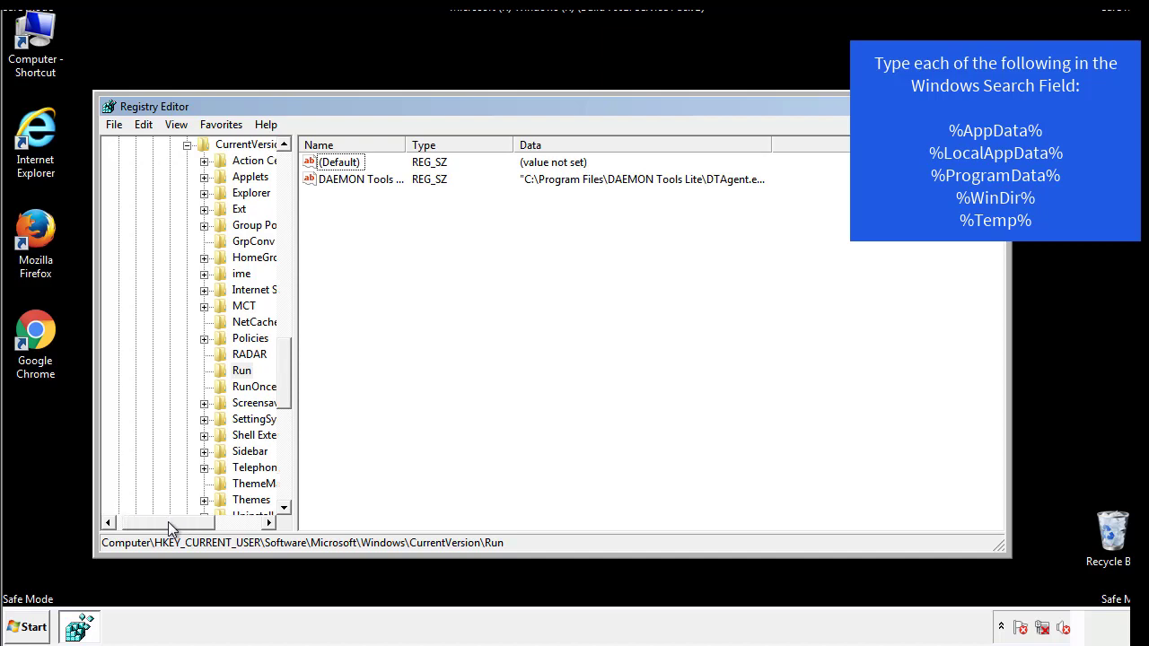
{"action": "left_click_drag", "start_coordinate": [289, 389], "coordinate": [283, 375]}
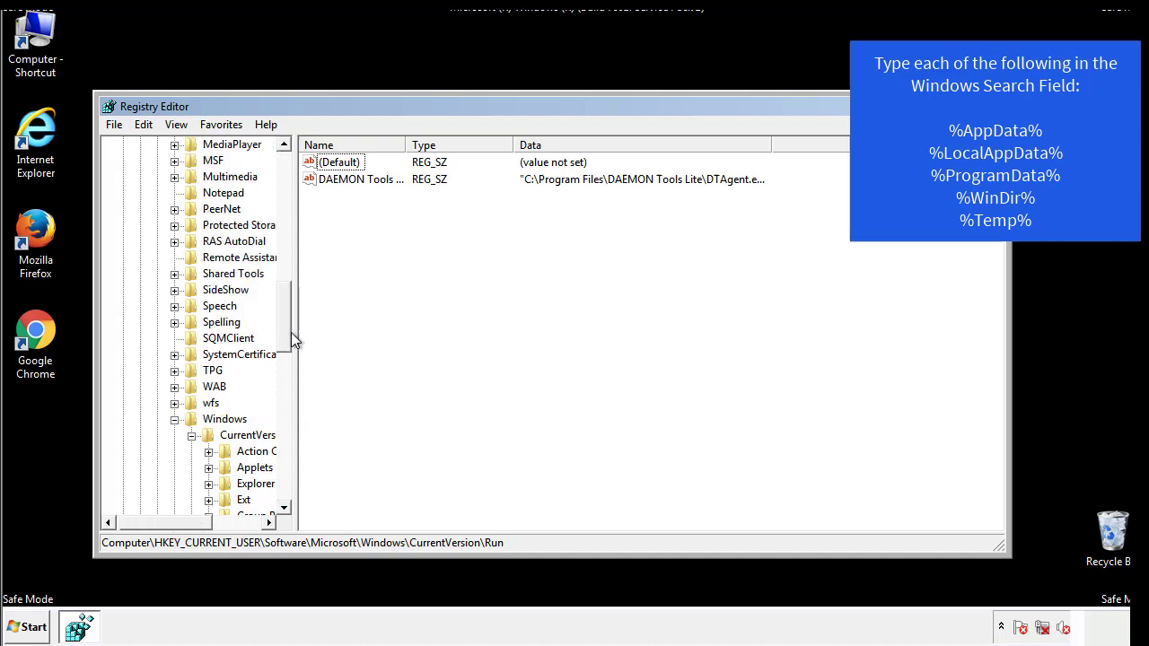
{"action": "left_click", "coordinate": [175, 419]}
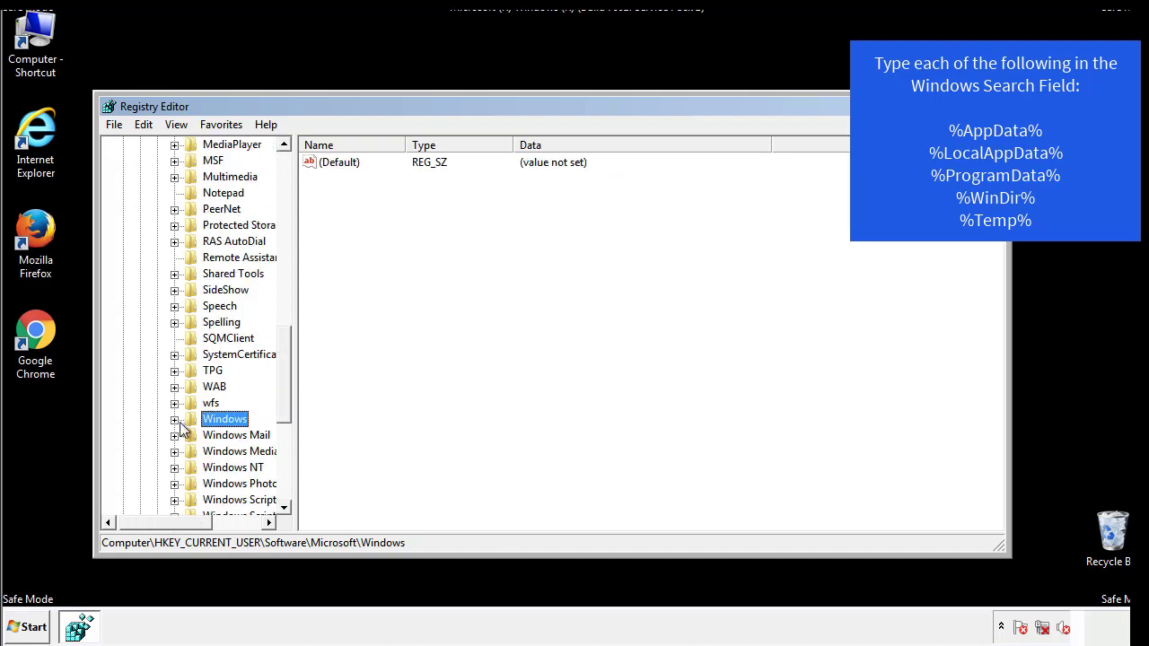
{"action": "left_click_drag", "start_coordinate": [288, 400], "coordinate": [289, 224]}
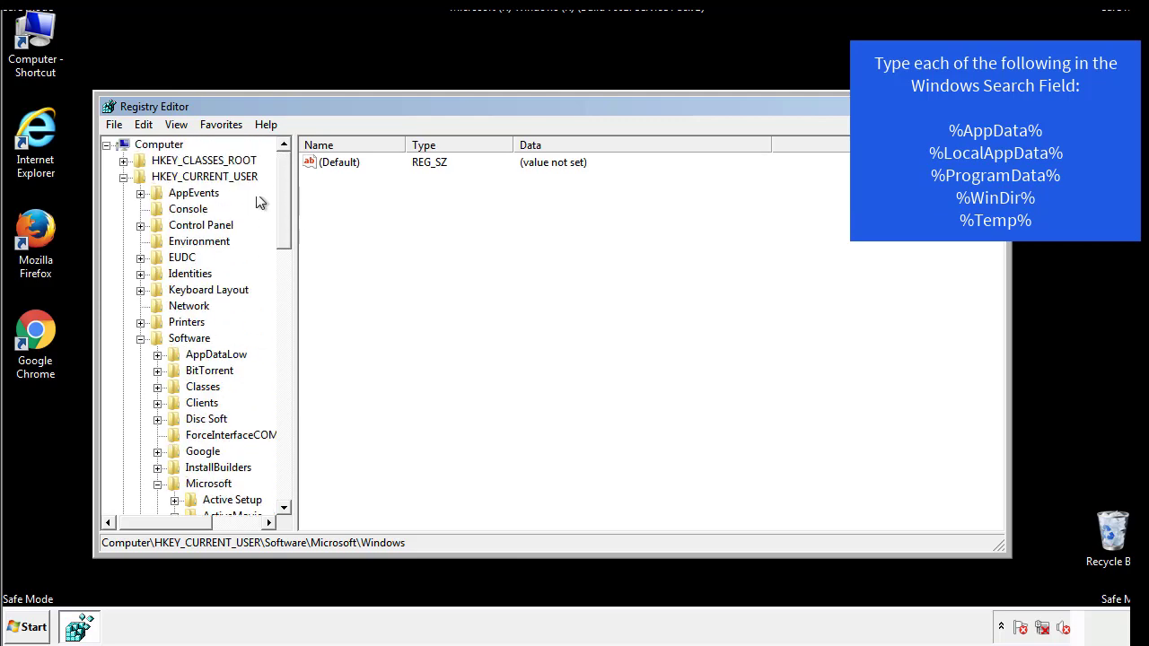
Search the registry for %temp%, landing on the VolumeCaches Temporary Files key.
{"action": "left_click", "coordinate": [146, 126]}
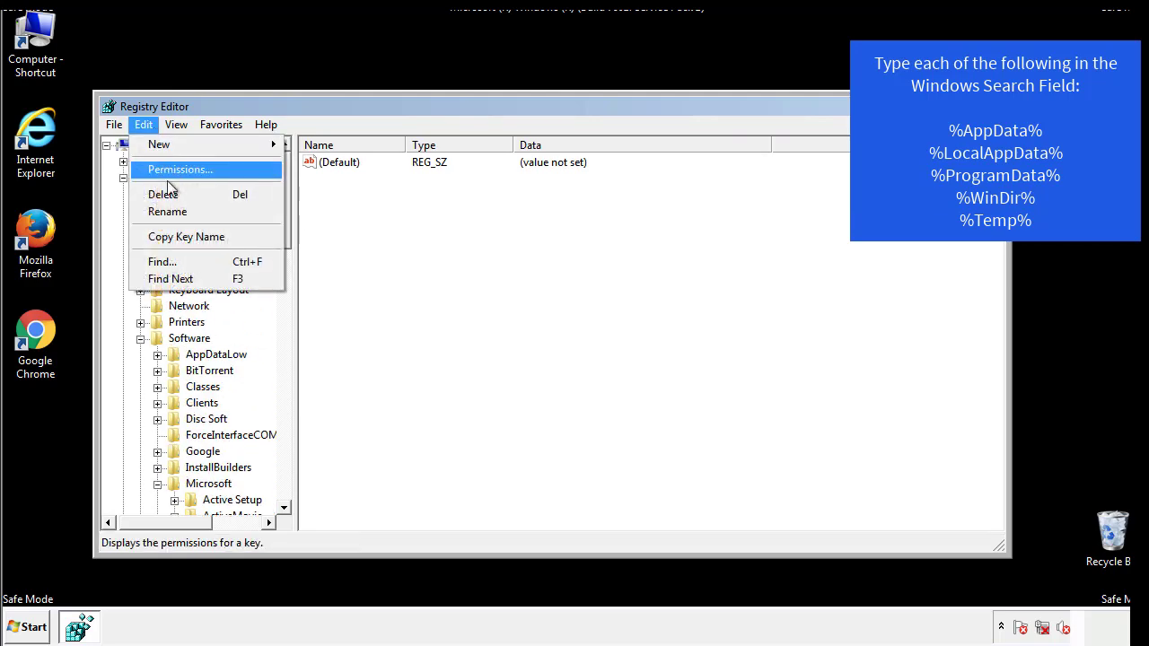
{"action": "left_click", "coordinate": [161, 262]}
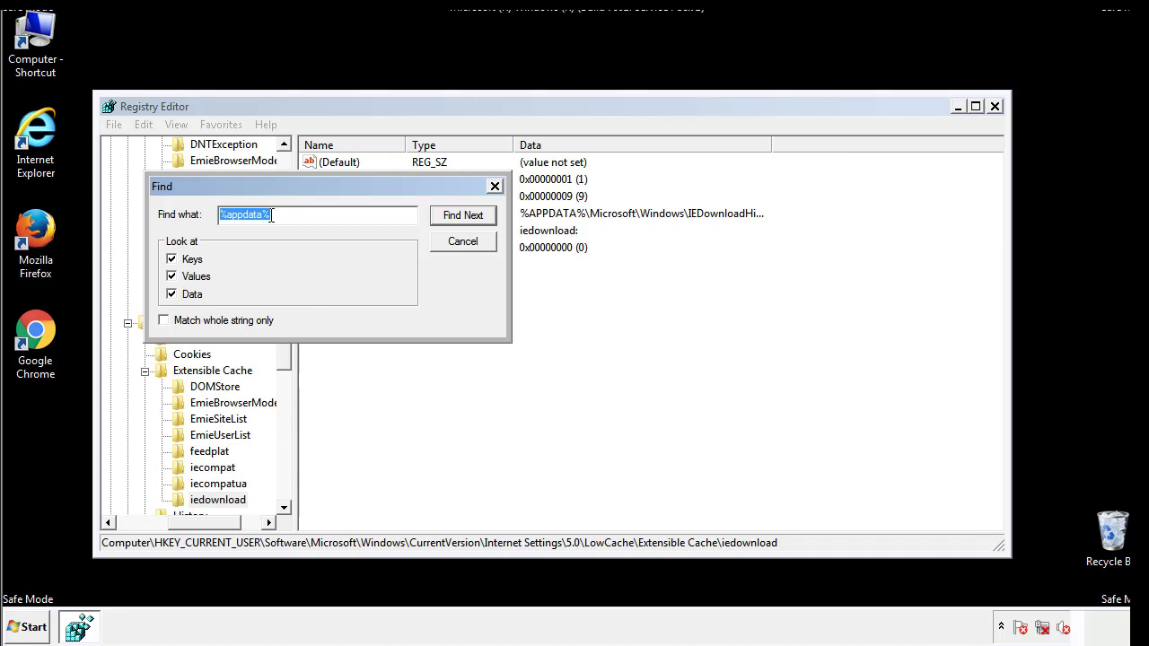
{"action": "type", "text": "%temp%"}
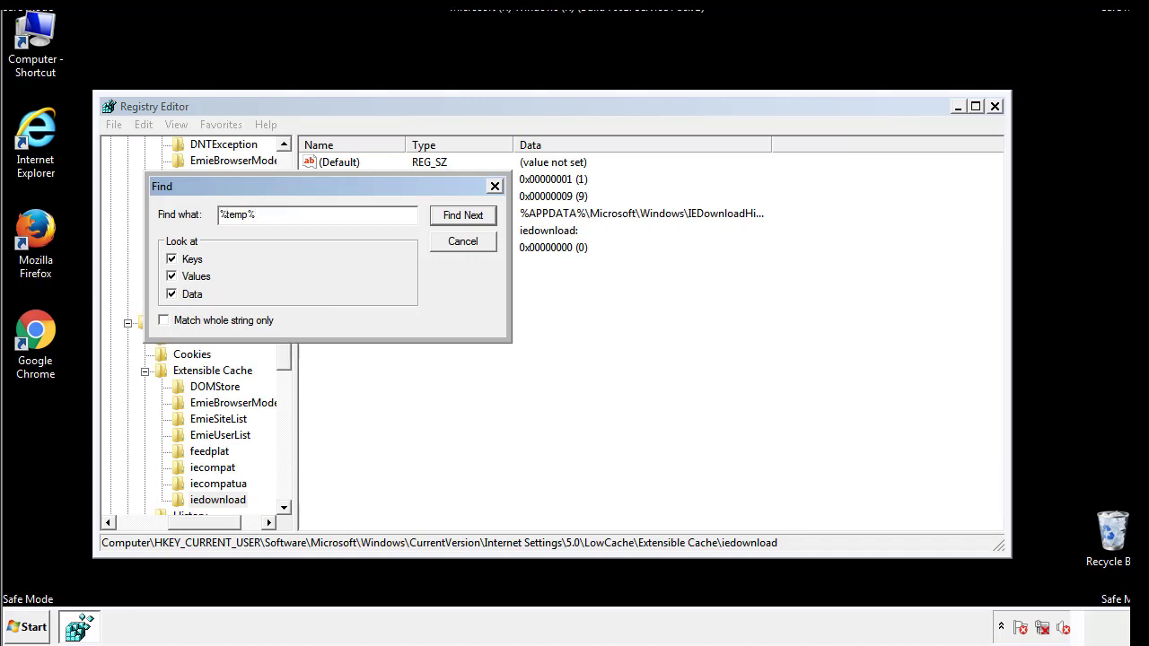
{"action": "key", "text": "Return"}
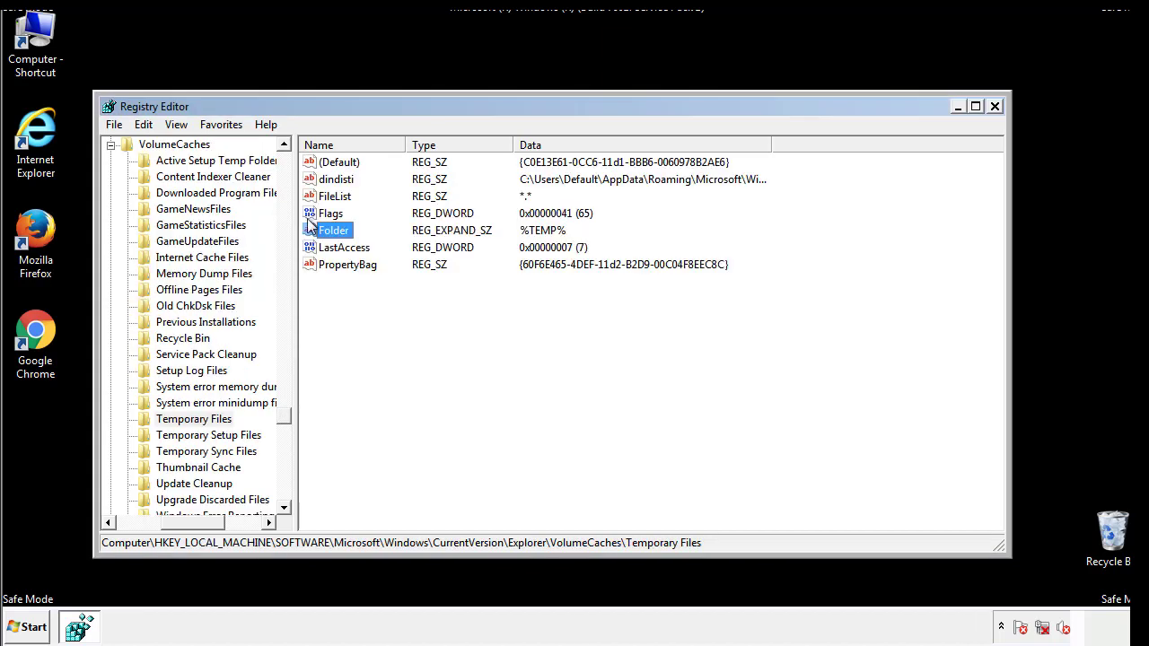
Delete all seven values of the Temporary Files key, leaving only (Default).
{"action": "left_click", "coordinate": [469, 315]}
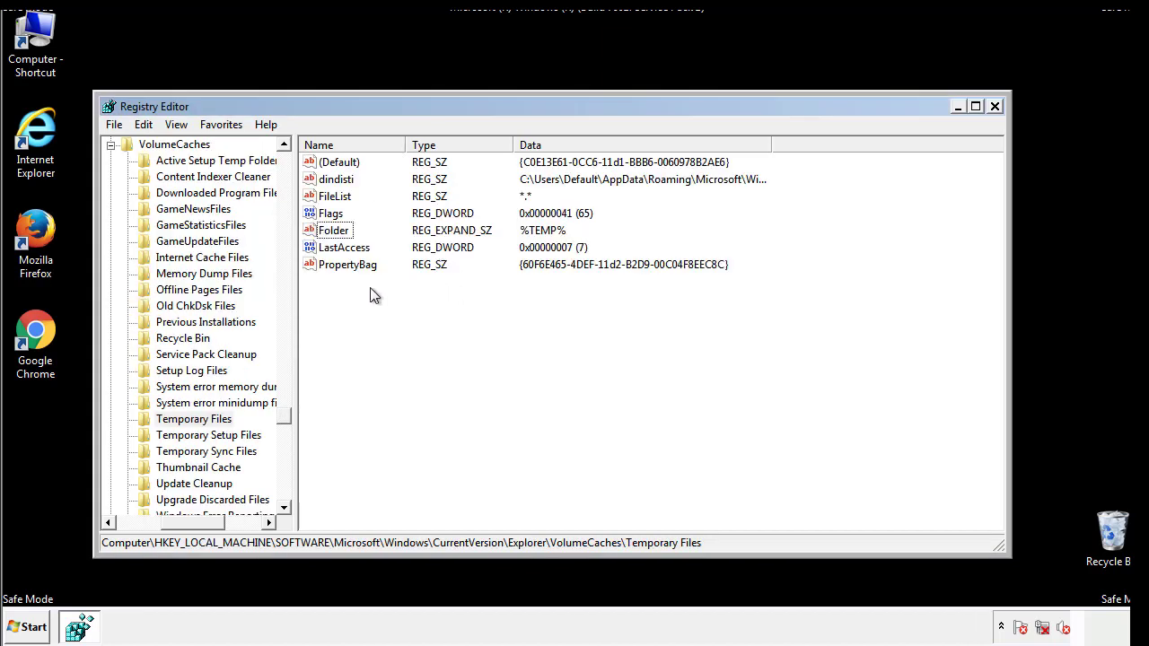
{"action": "left_click_drag", "start_coordinate": [369, 293], "coordinate": [325, 163]}
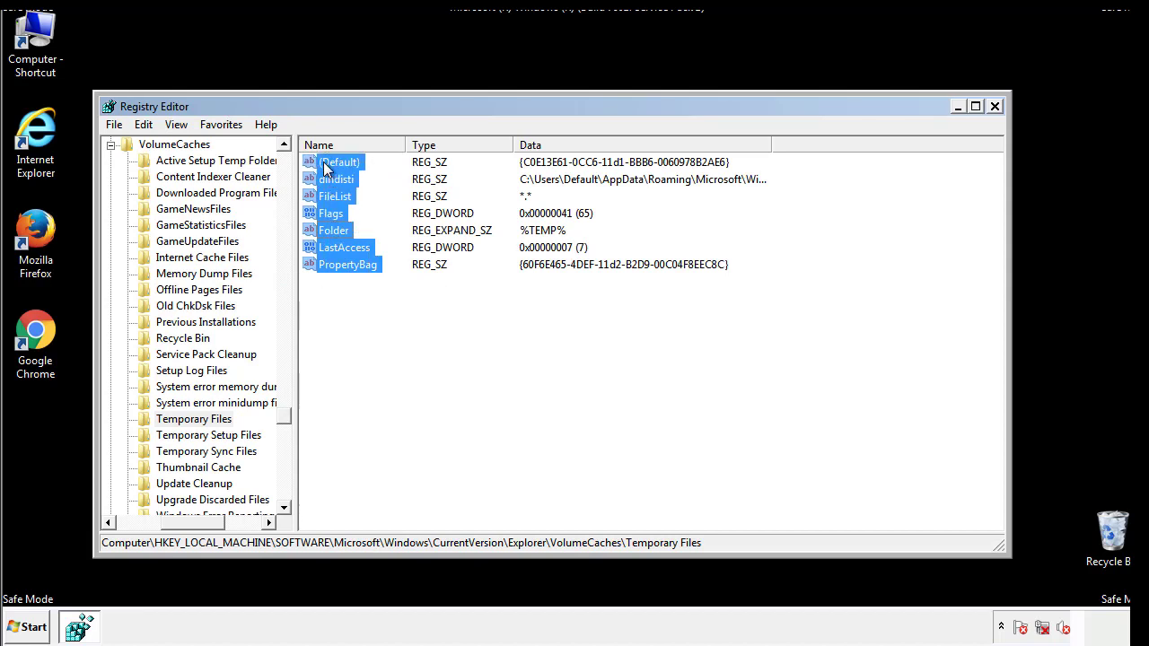
{"action": "right_click", "coordinate": [325, 164]}
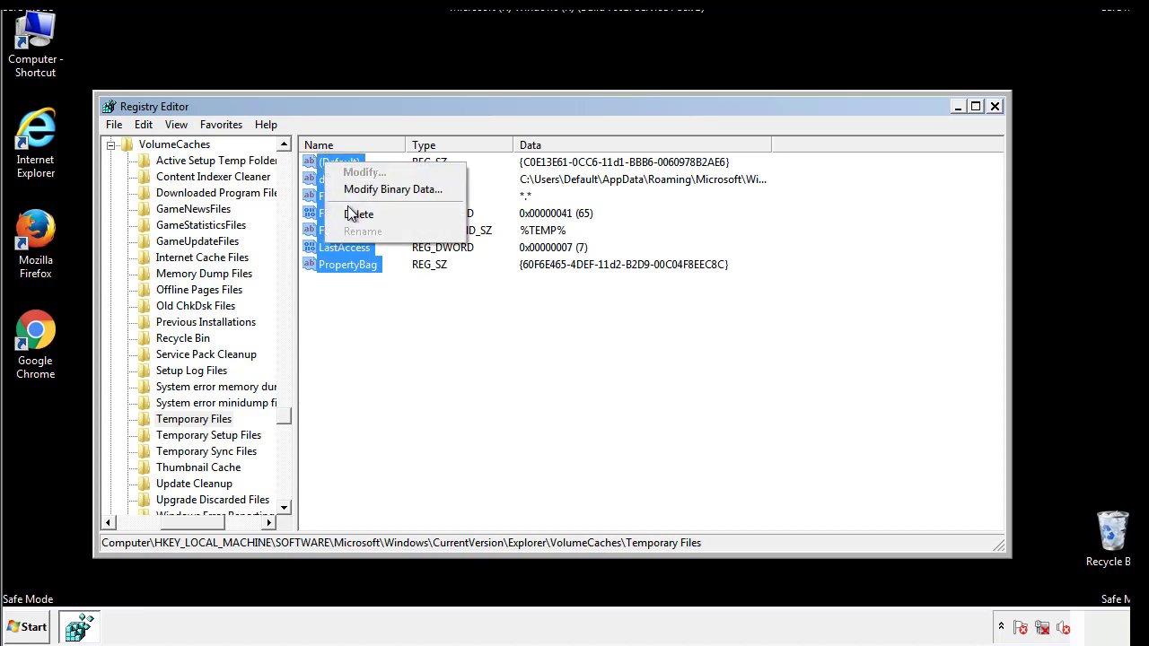
{"action": "left_click", "coordinate": [351, 216]}
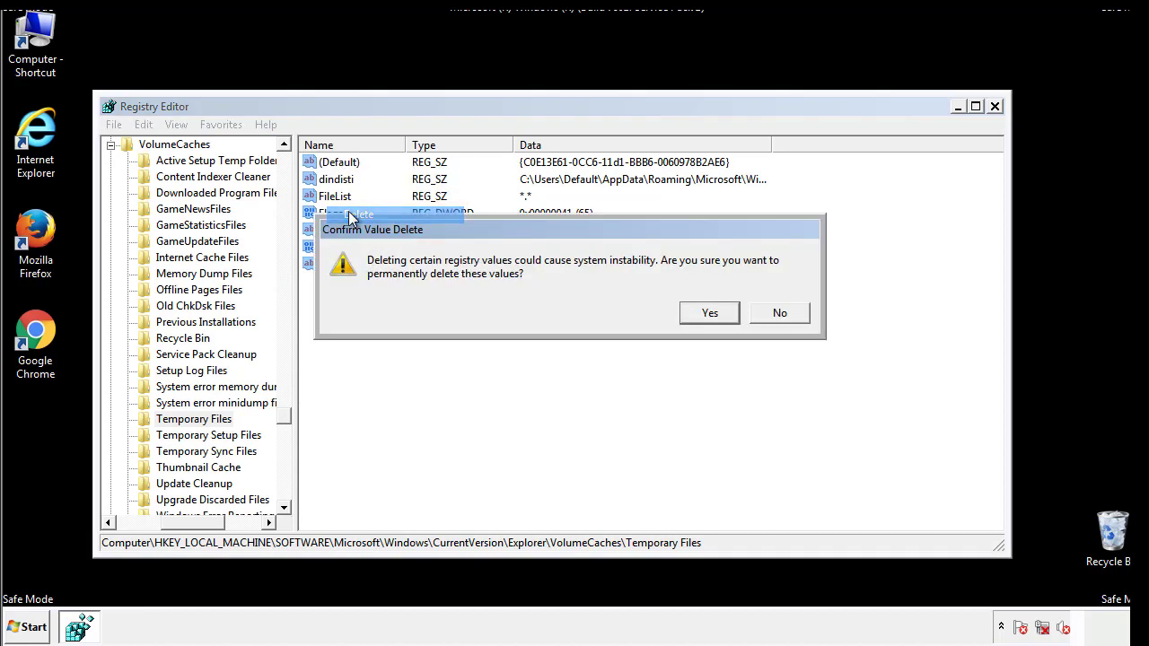
{"action": "left_click", "coordinate": [712, 314]}
{"action": "left_click", "coordinate": [397, 214]}
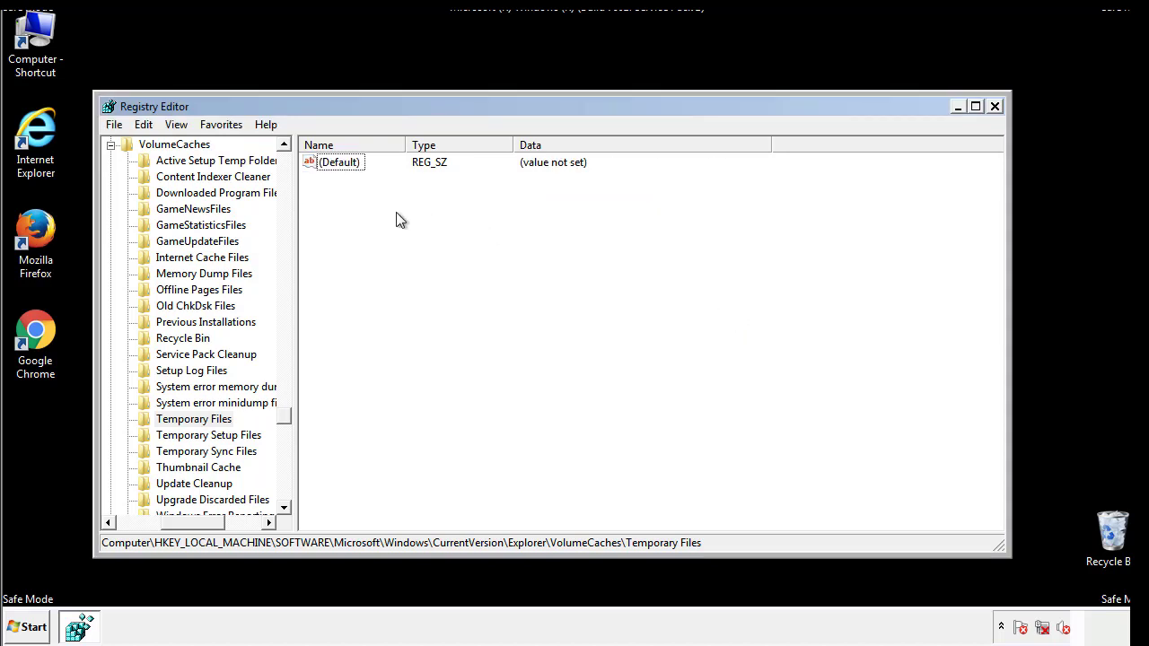
Close Registry Editor and launch msconfig from the Start search.
{"action": "left_click", "coordinate": [997, 106]}
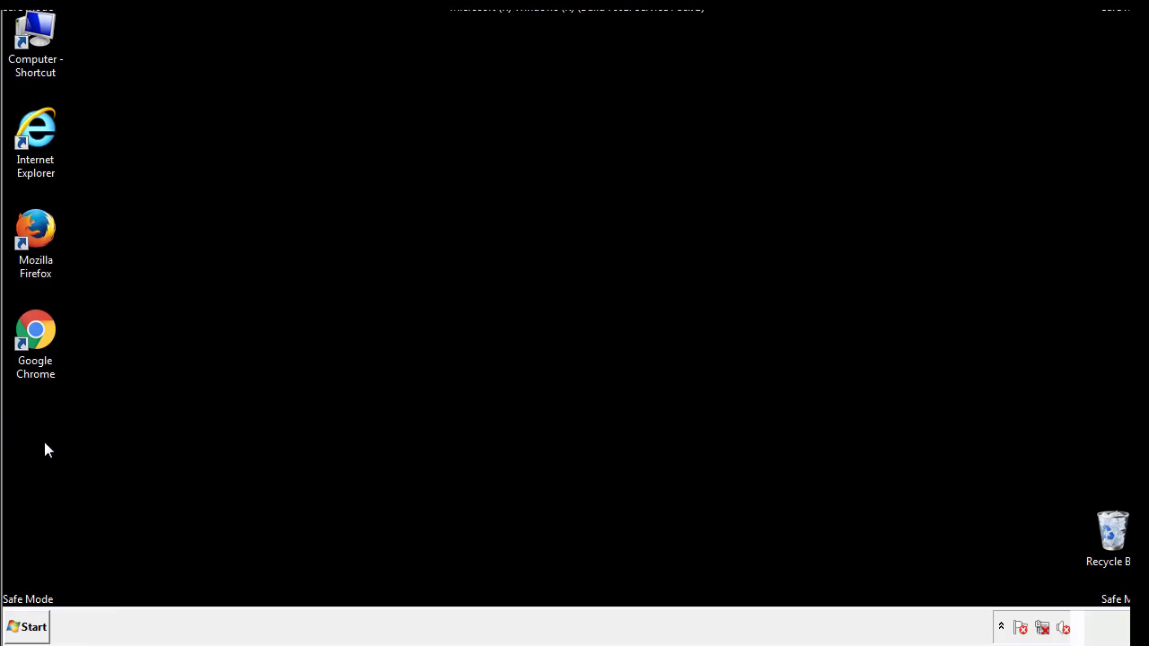
{"action": "left_click", "coordinate": [25, 627]}
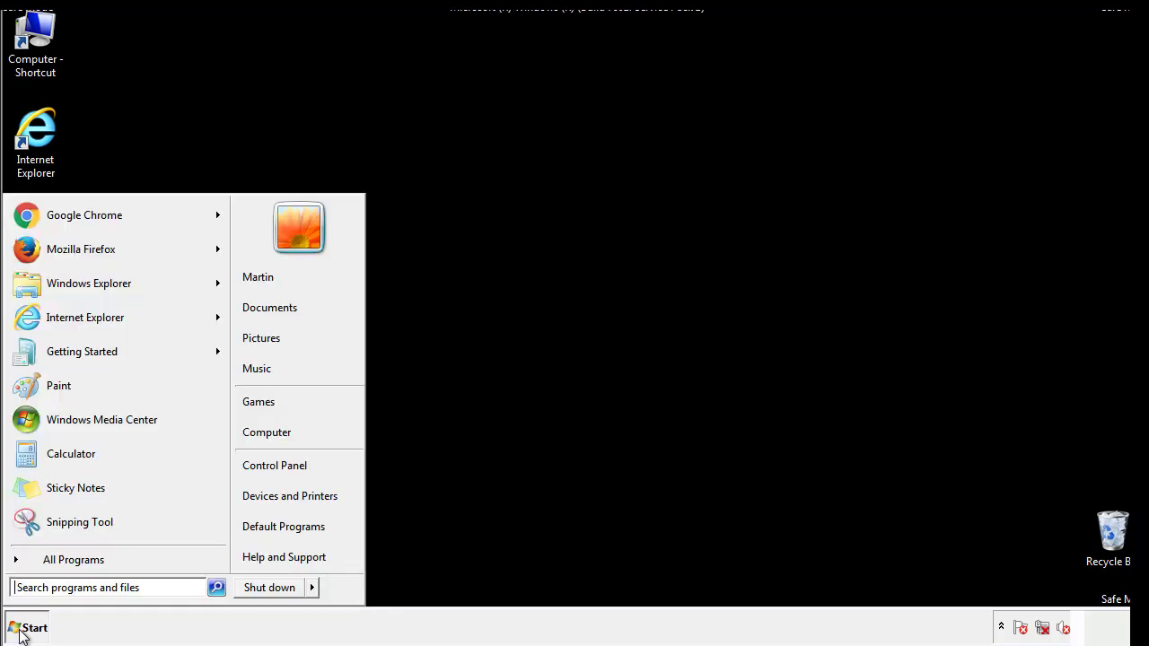
{"action": "left_click", "coordinate": [61, 587]}
{"action": "type", "text": "mscon"}
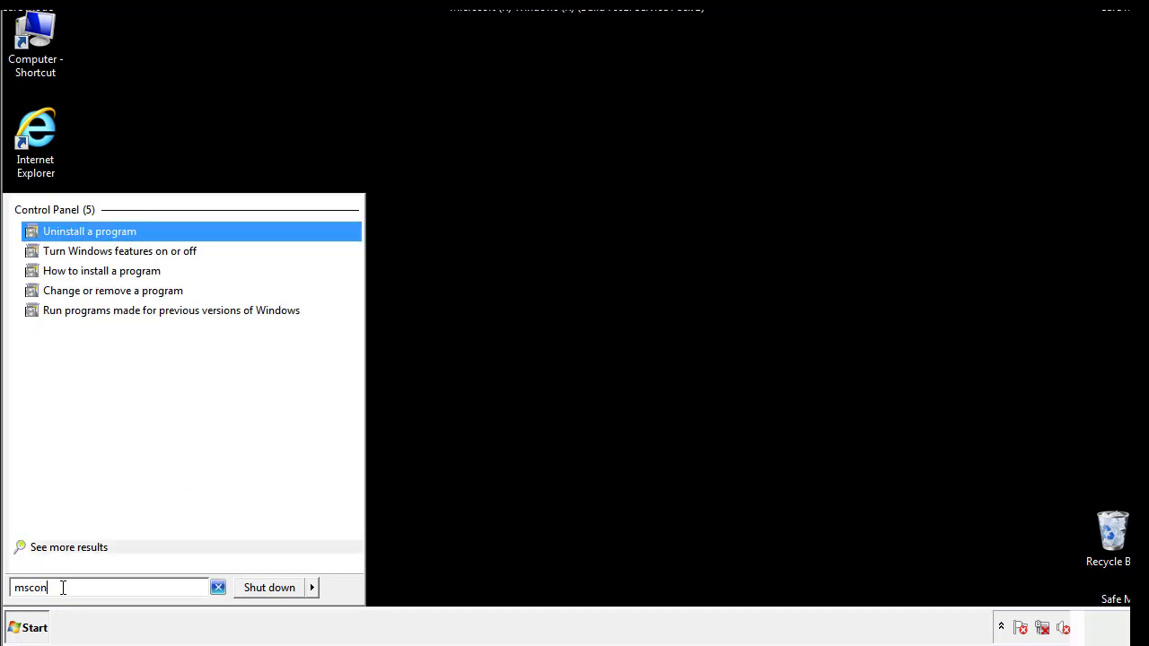
{"action": "type", "text": "fgi"}
{"action": "key", "text": "BackSpace"}
{"action": "key", "text": "BackSpace"}
{"action": "type", "text": "ig"}
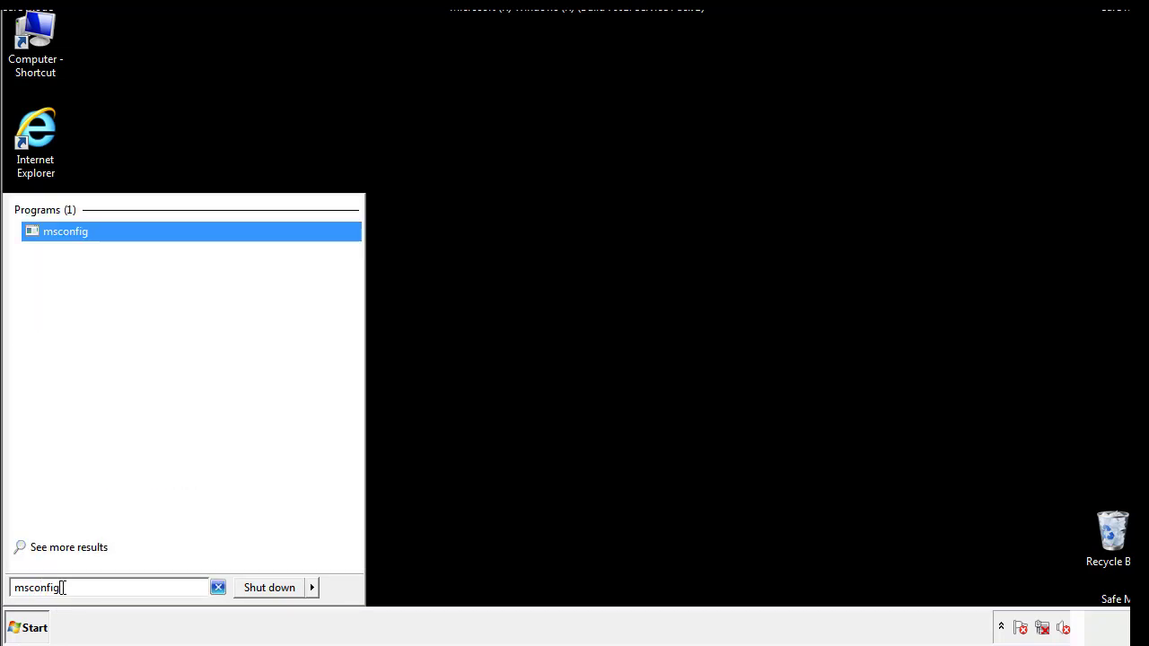
{"action": "key", "text": "Return"}
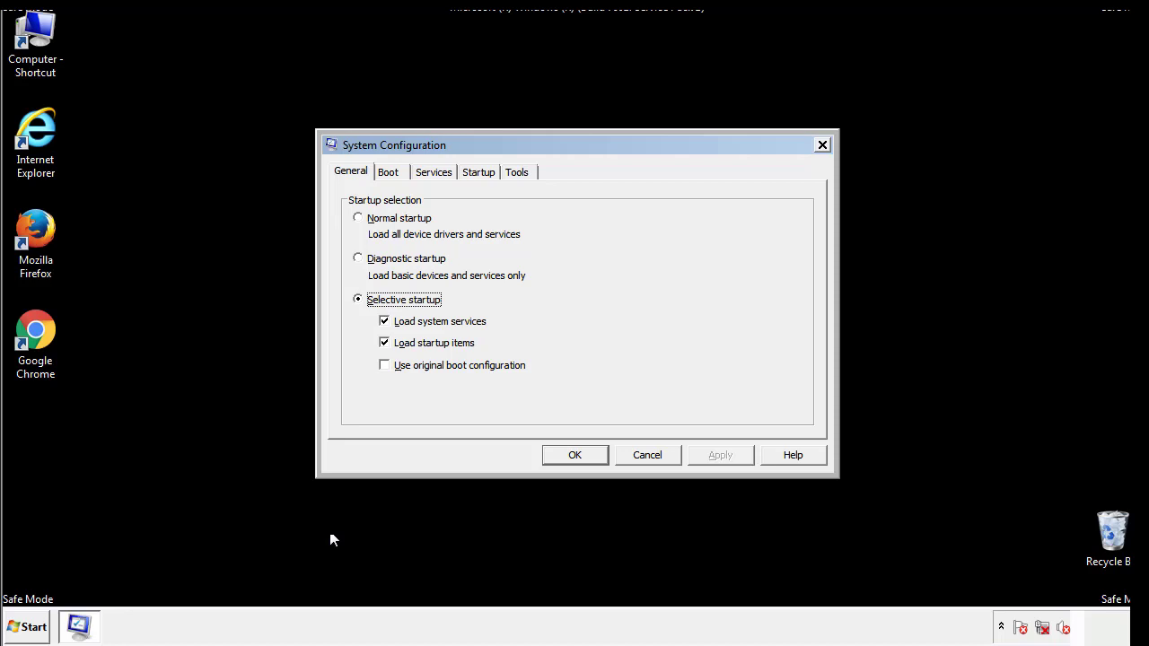
Uncheck Safe boot on the Boot tab, apply it, and restart the computer.
{"action": "left_click", "coordinate": [390, 172]}
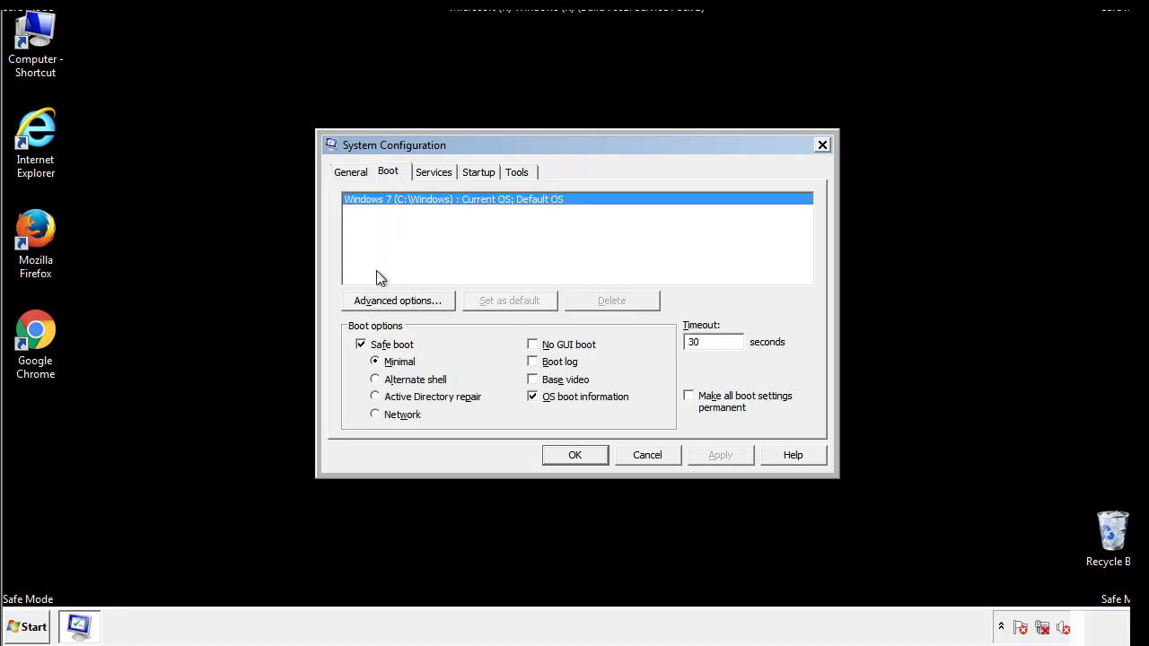
{"action": "left_click", "coordinate": [365, 347]}
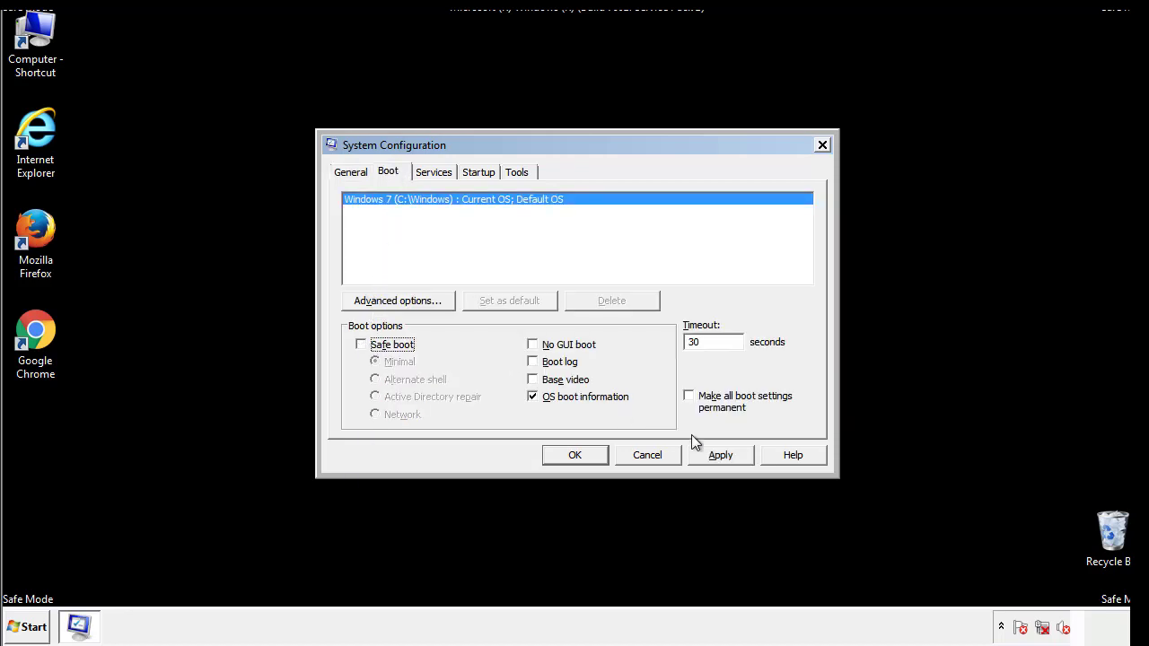
{"action": "left_click", "coordinate": [723, 455]}
{"action": "left_click", "coordinate": [571, 455]}
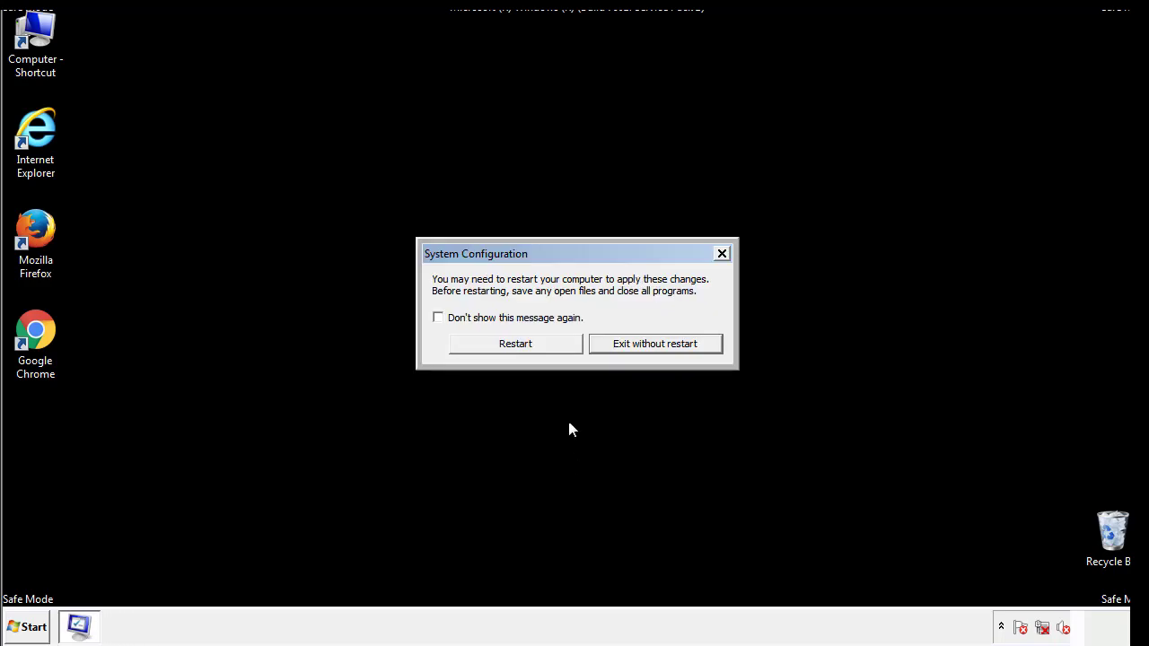
{"action": "left_click", "coordinate": [532, 350]}
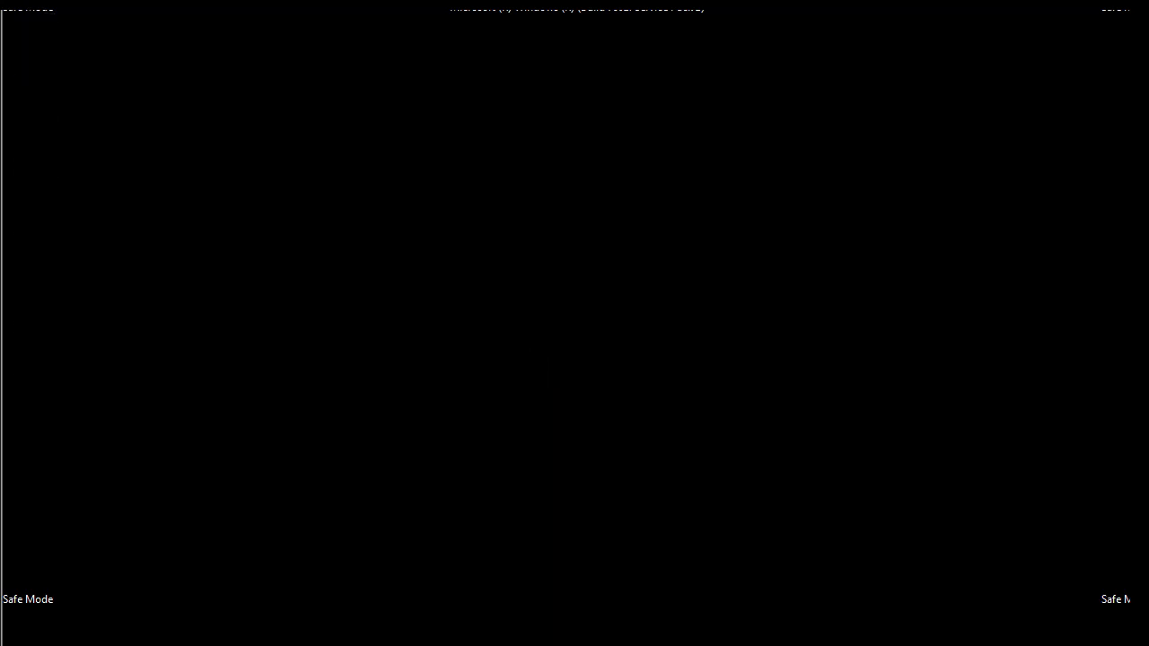